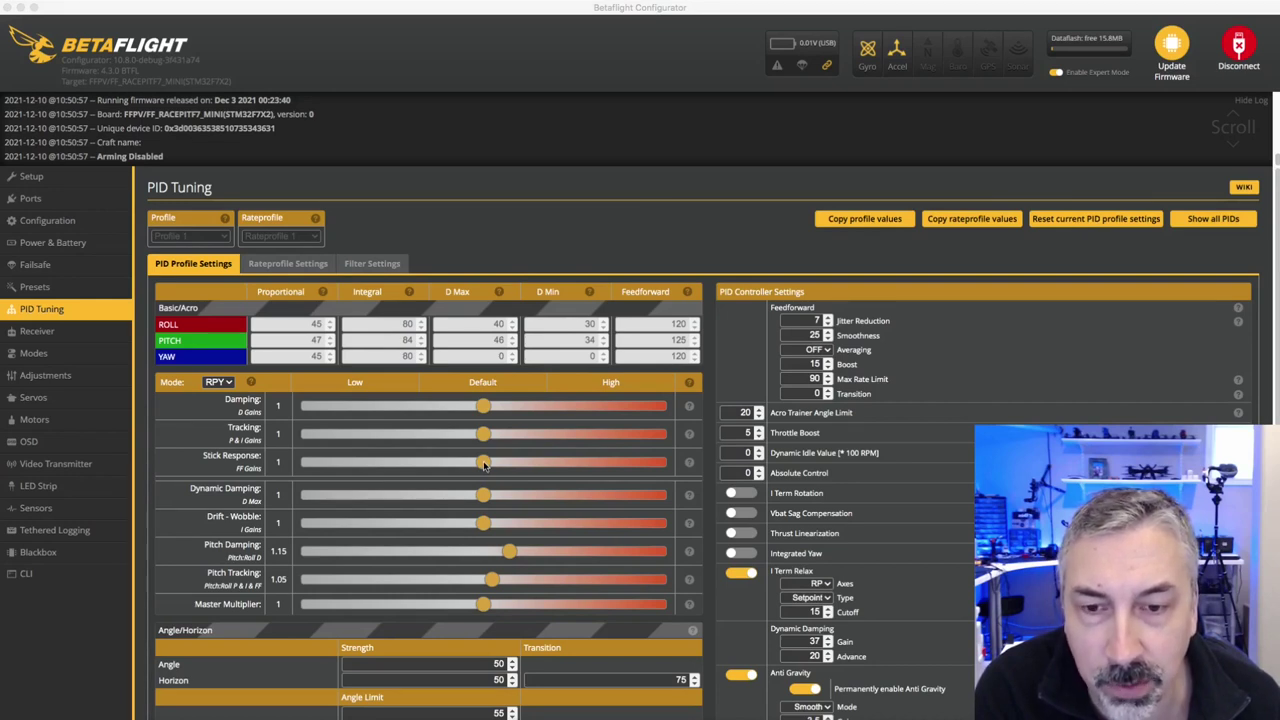
Set the Stick Response, Dynamic Damping and Drift - Wobble sliders to 0.
drag(484, 466, 289, 470)
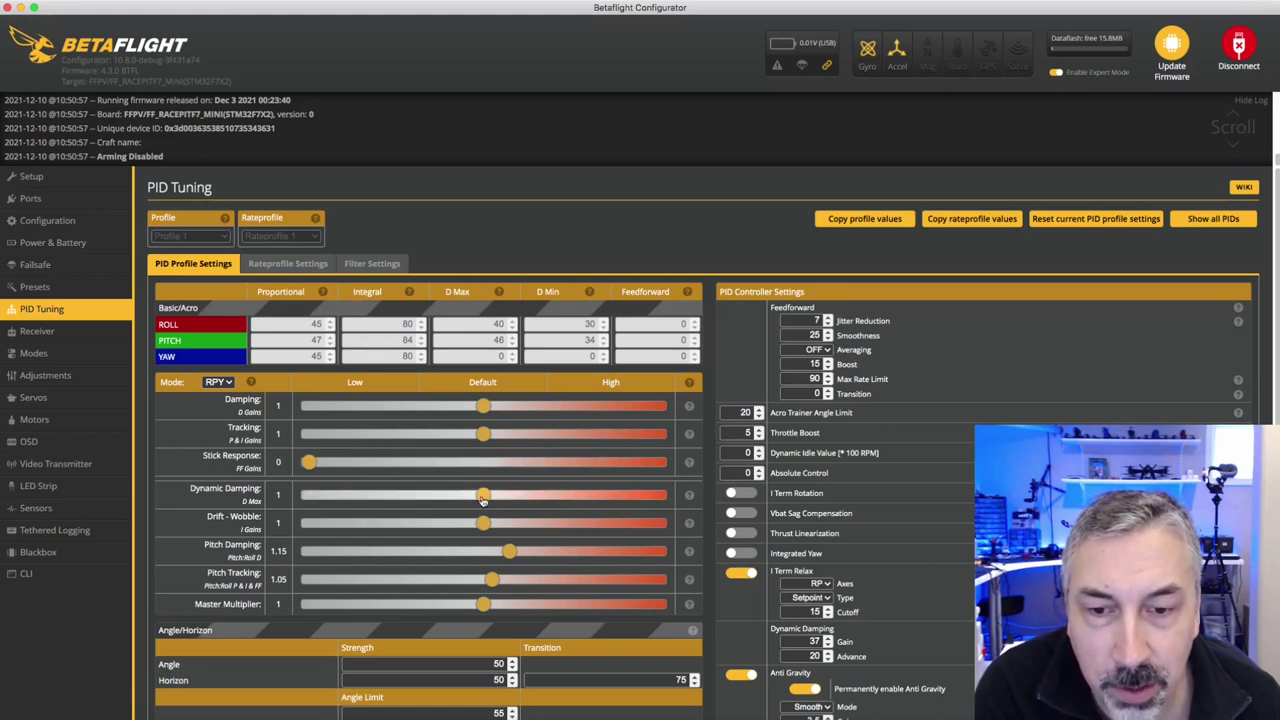
drag(480, 500, 320, 497)
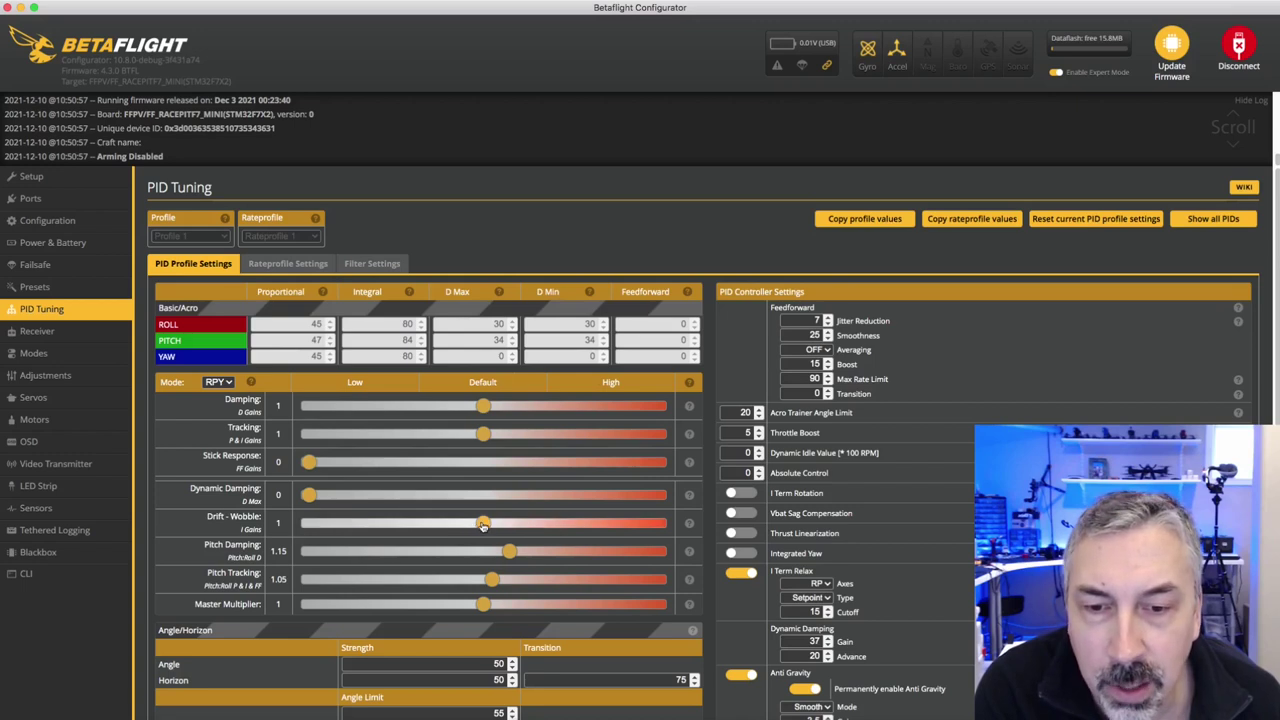
drag(483, 524, 296, 525)
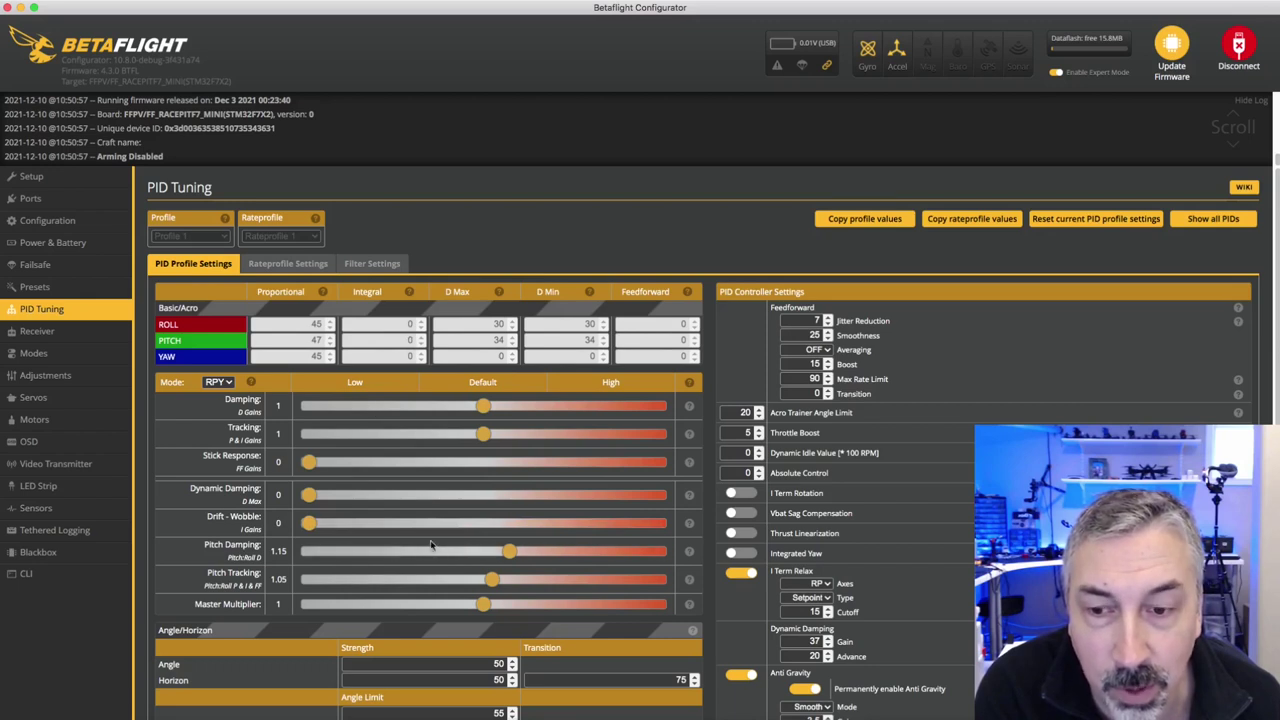
Try the Damping (D Gains) slider at 0.65, 0.75, 0.6, 0.8 and higher, ending at 0.7.
drag(483, 405, 415, 408)
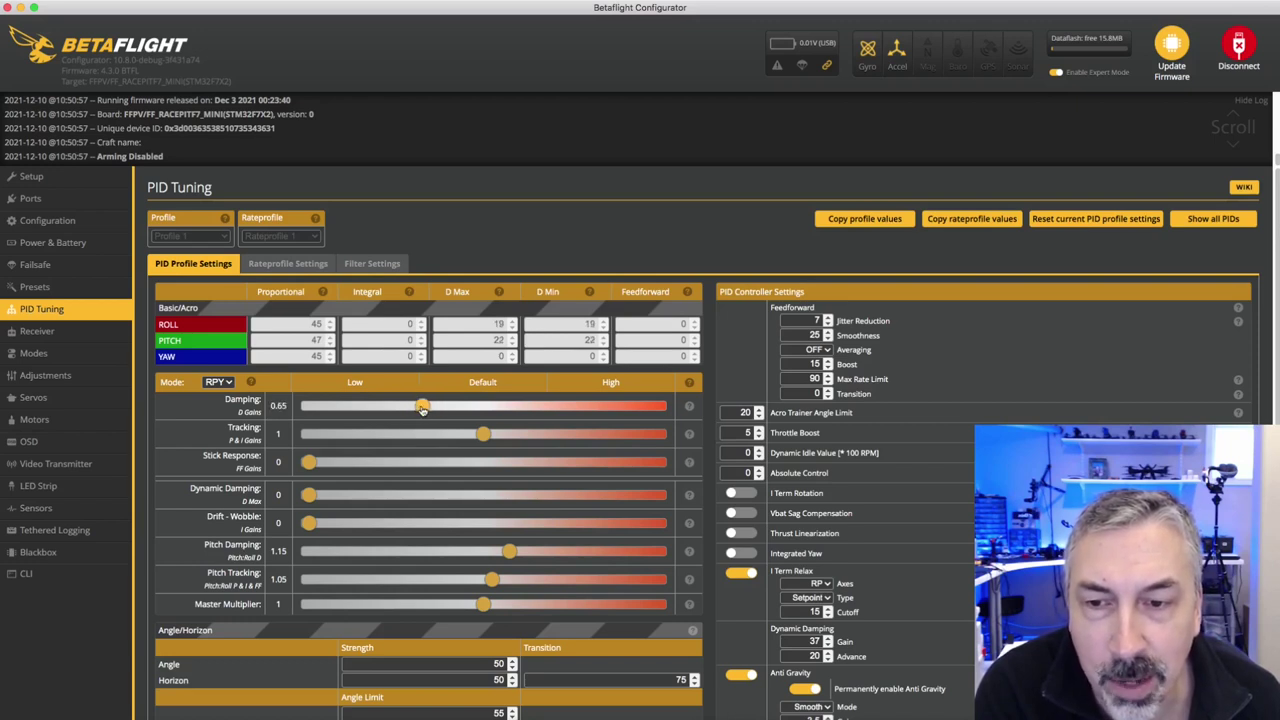
mouse_move(415, 410)
mouse_down()
mouse_move(500, 411)
mouse_move(440, 408)
mouse_up()
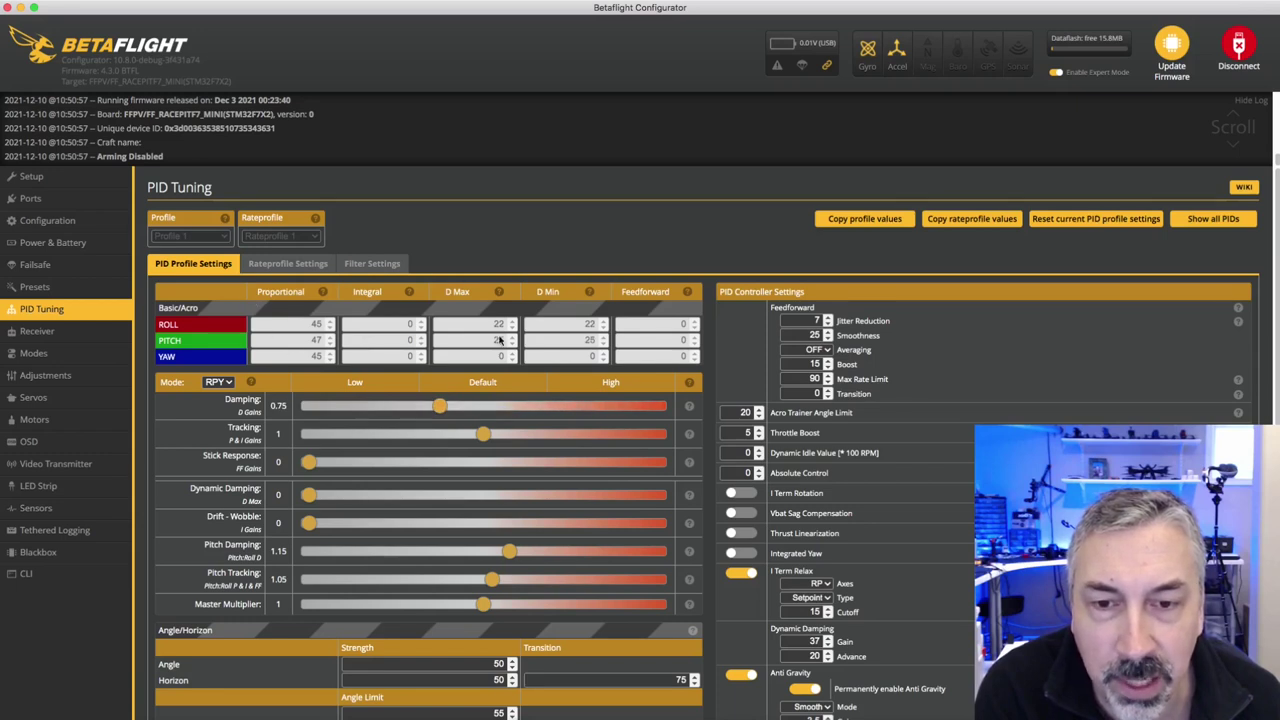
drag(442, 408, 414, 408)
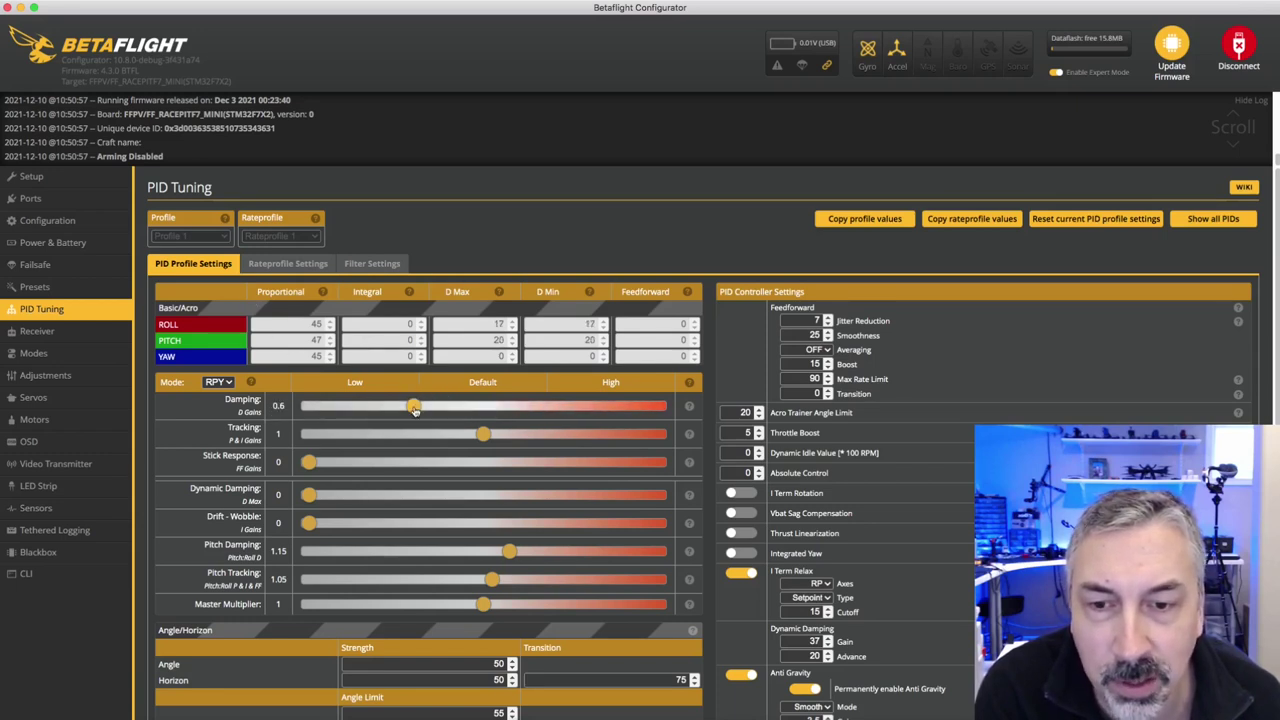
drag(414, 406, 446, 413)
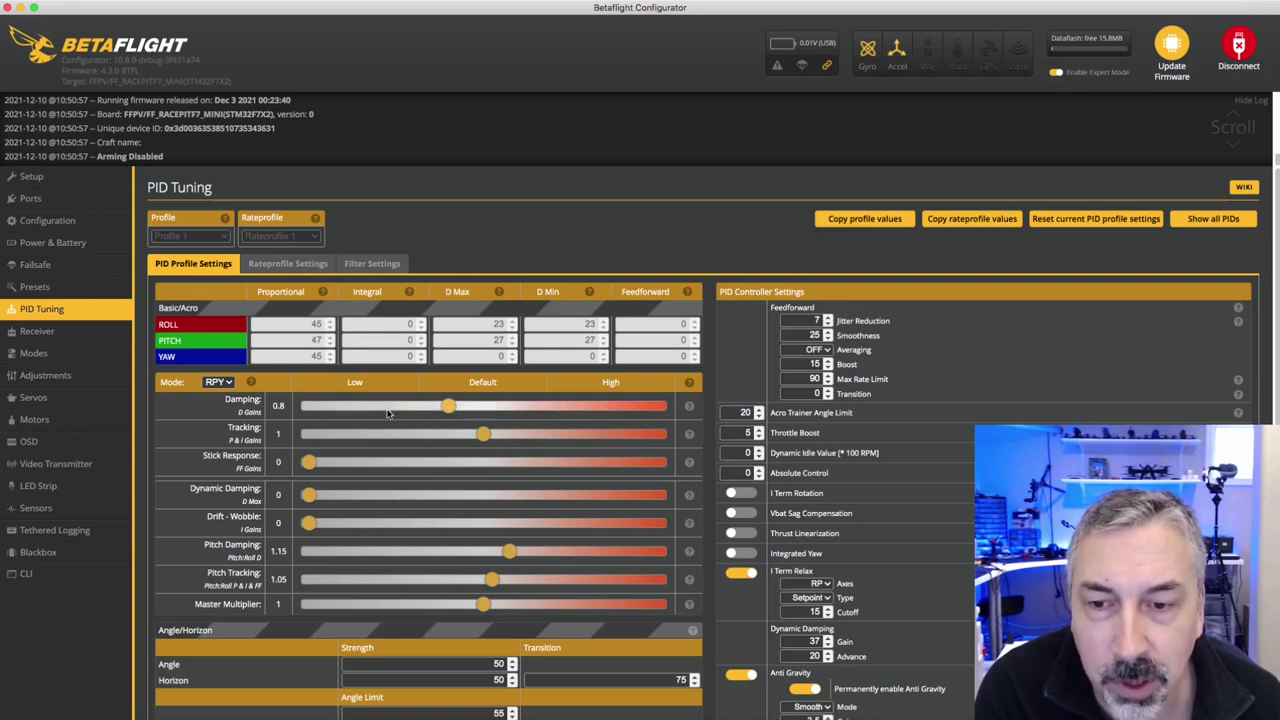
drag(449, 407, 590, 432)
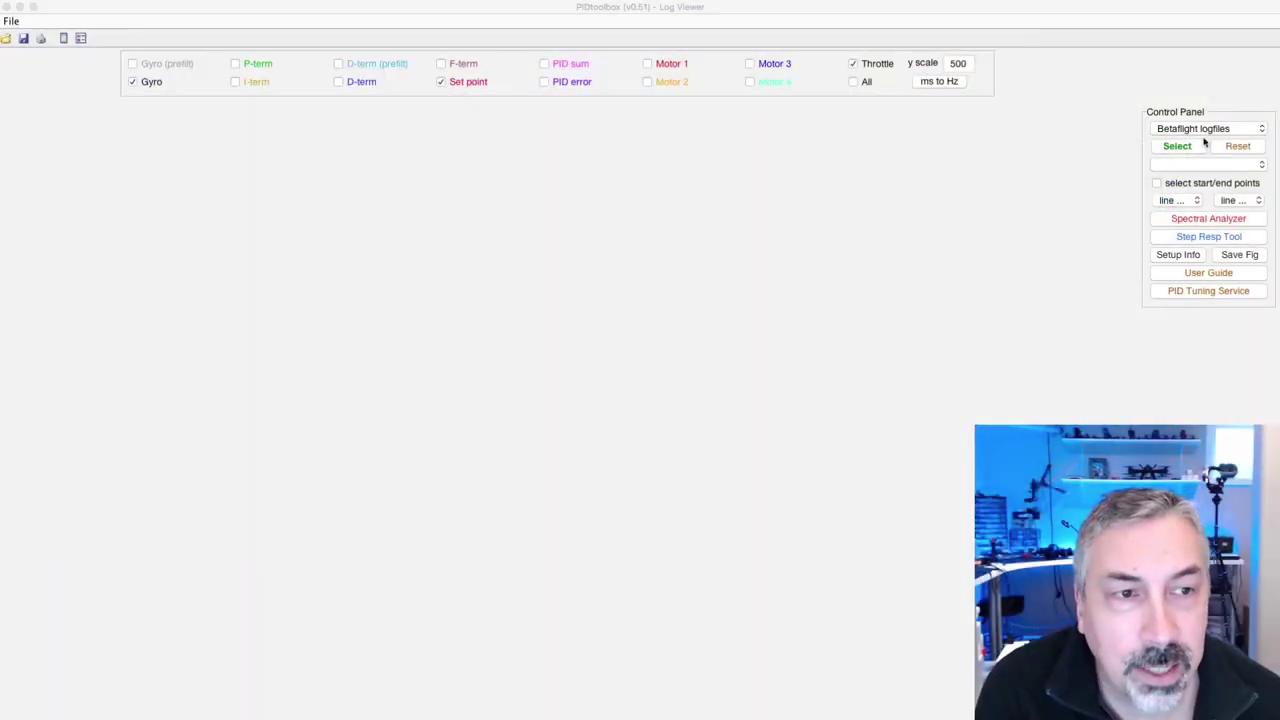
Switch to PIDtoolbox and load the five Betaflight logs FM6s_PDbal0.6.bbl through FM6s_PDbal1.4.bbl.
click(1177, 146)
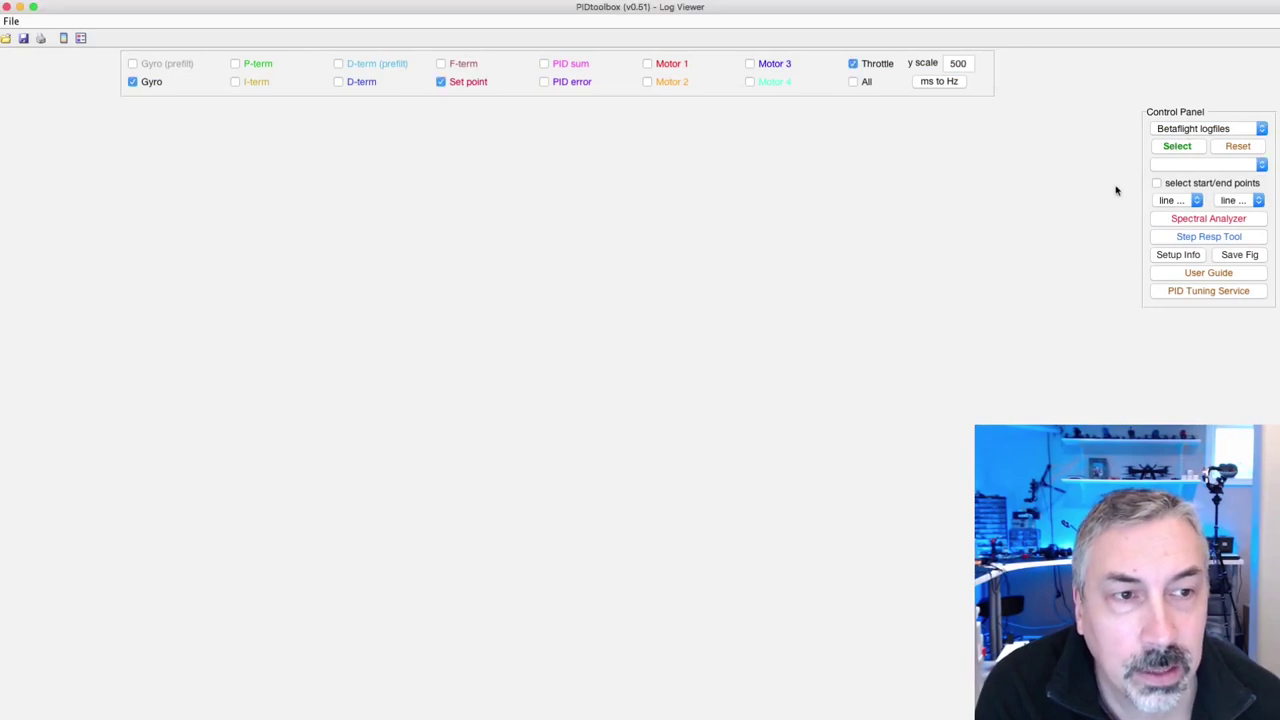
click(1177, 146)
scroll(1078, 307, down, 5)
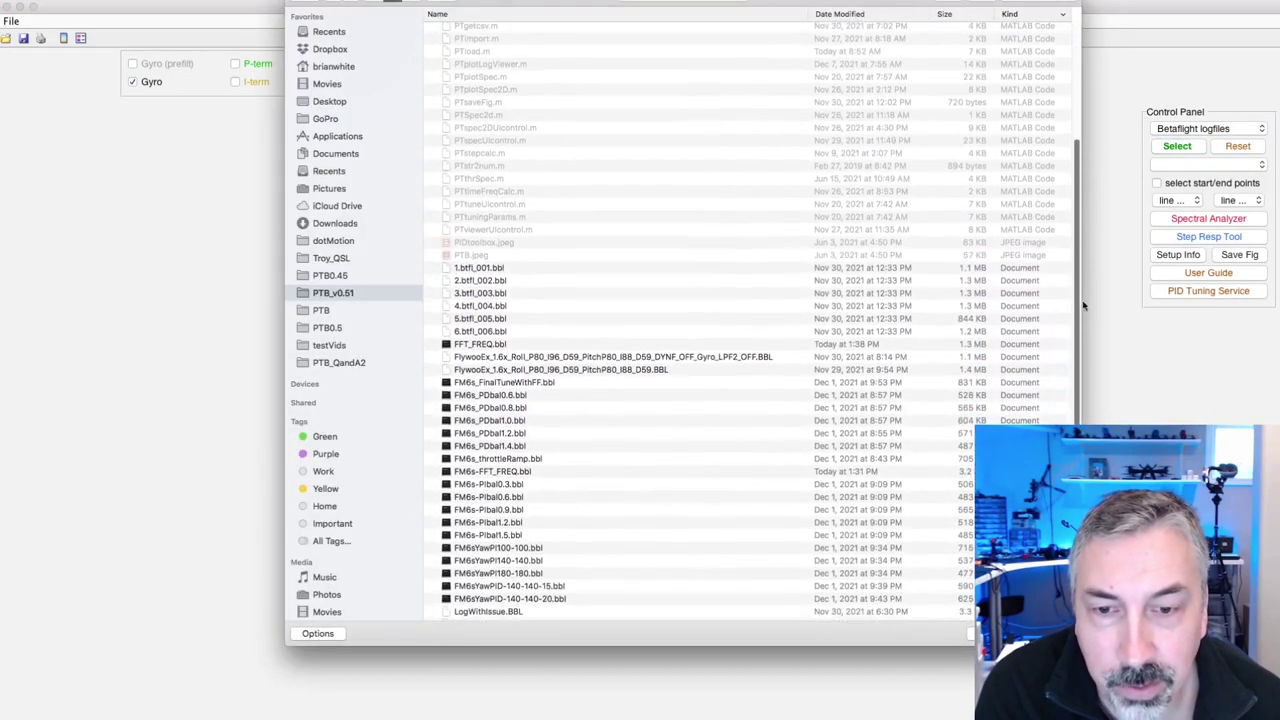
drag(535, 396, 523, 443)
key(Return)
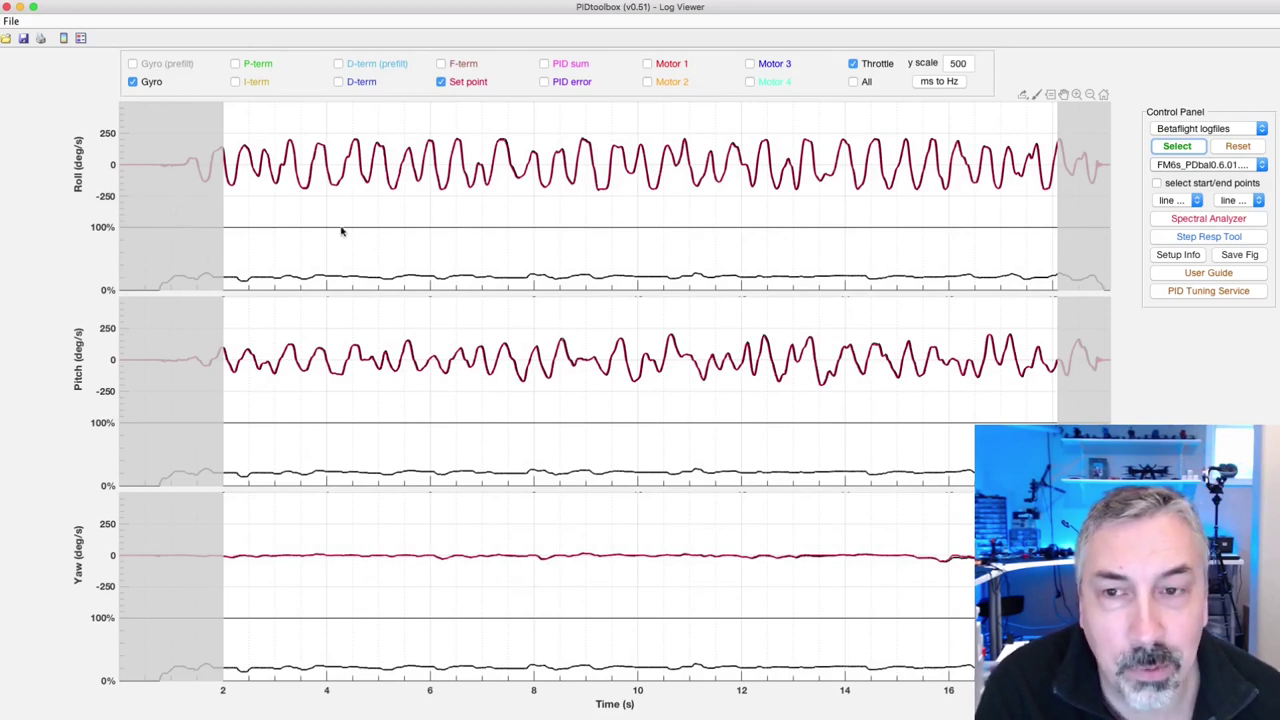
Set custom start and end points on each loaded PDbal log, from 0.6 through 1.4, to cover the whole stick-movement section.
click(1158, 184)
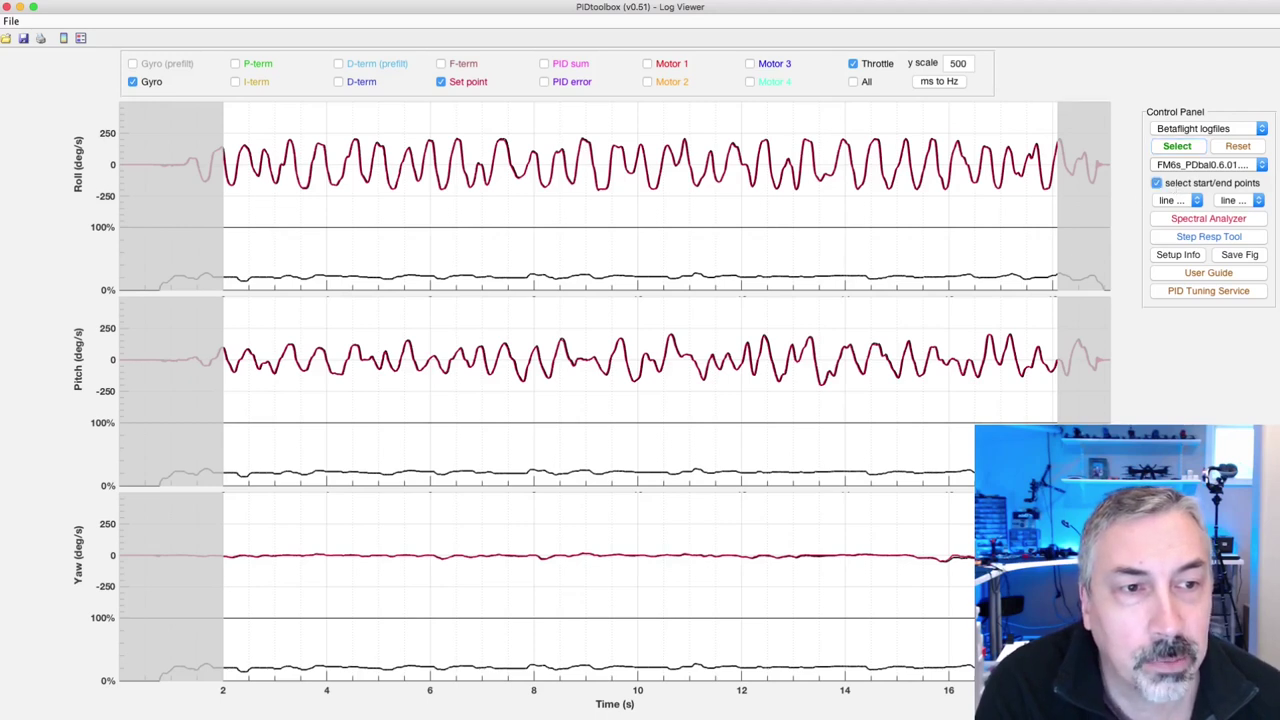
click(186, 228)
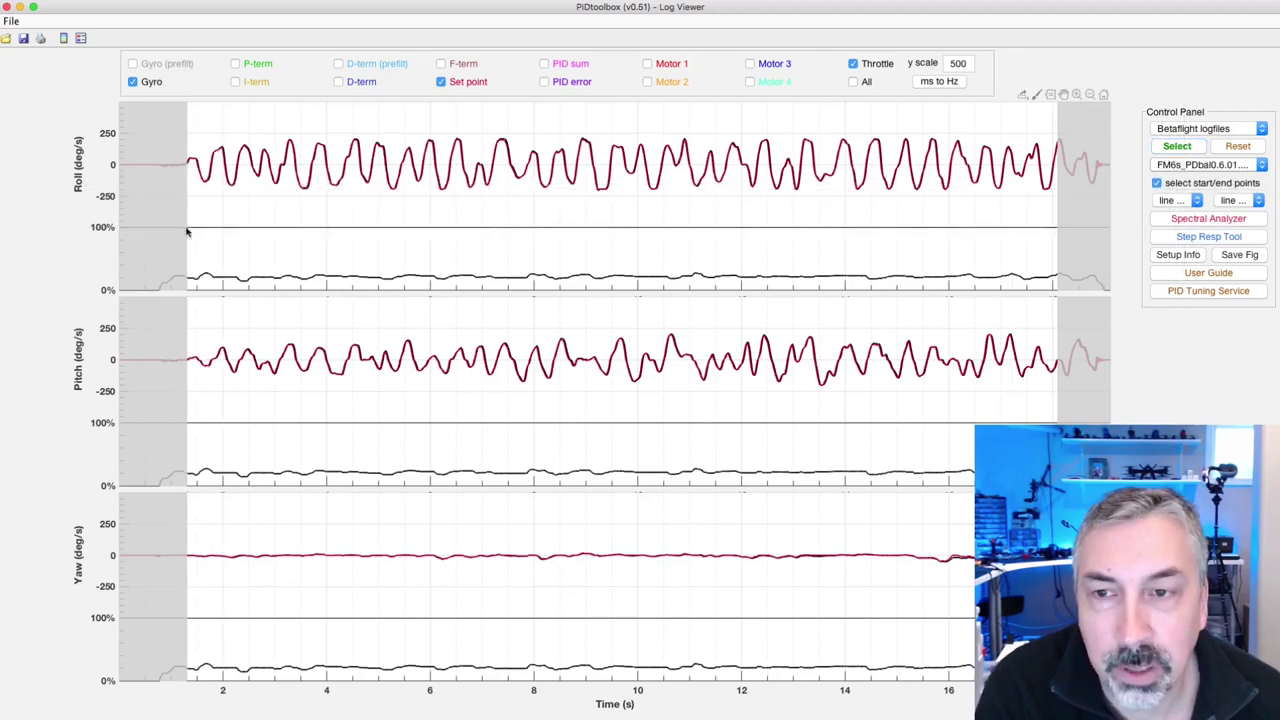
click(1088, 212)
click(1208, 164)
click(1195, 192)
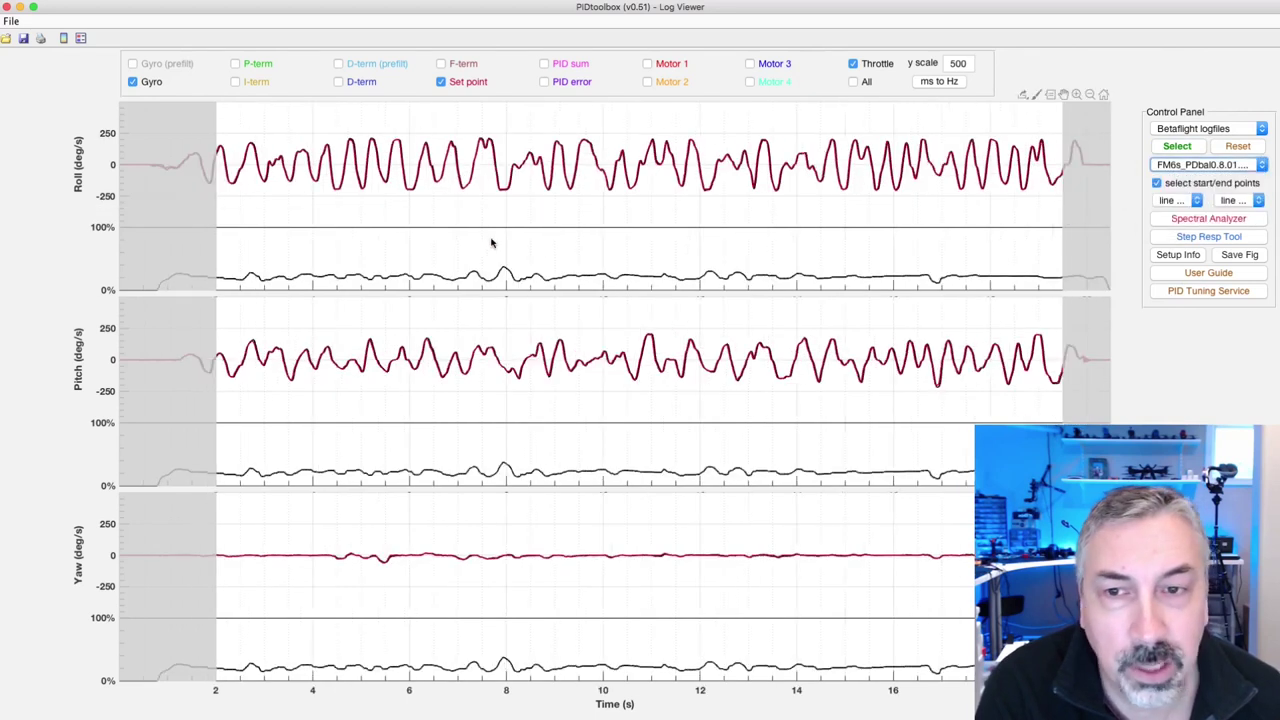
click(1208, 164)
click(1190, 188)
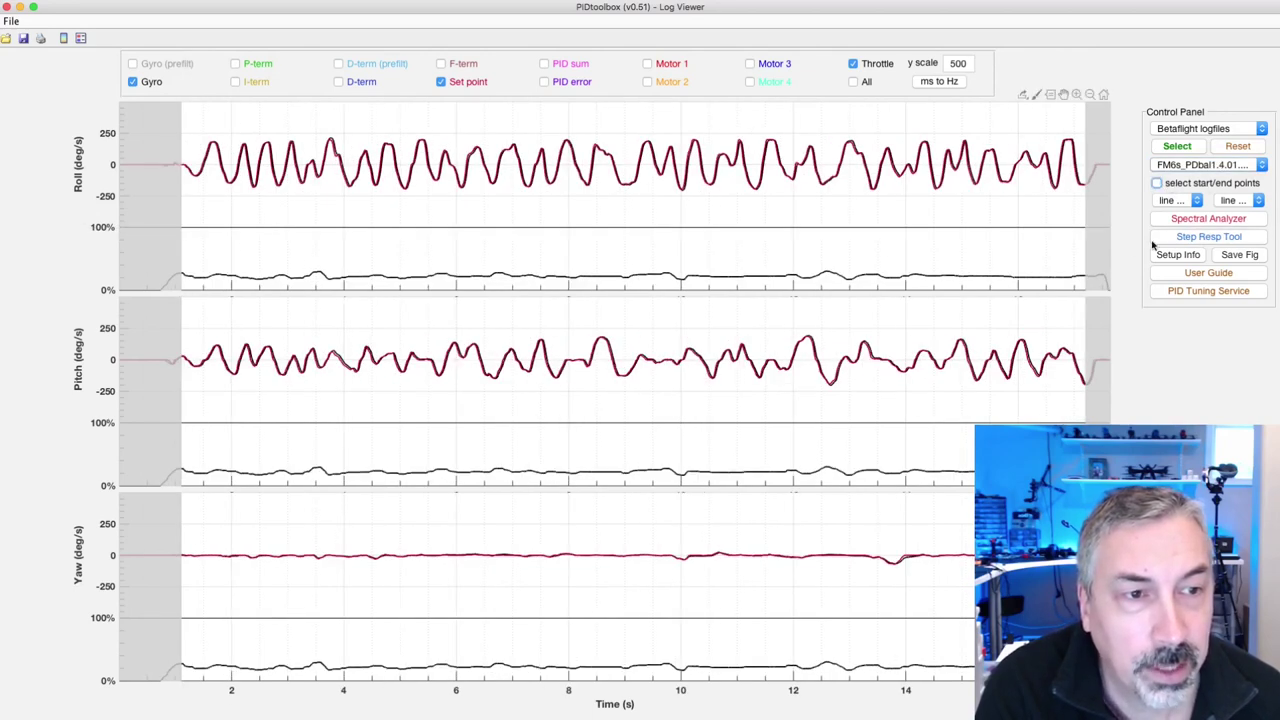
Run the Step Response Tool on all five PDbal logs with Y correction enabled.
click(1210, 237)
drag(1195, 127, 1190, 170)
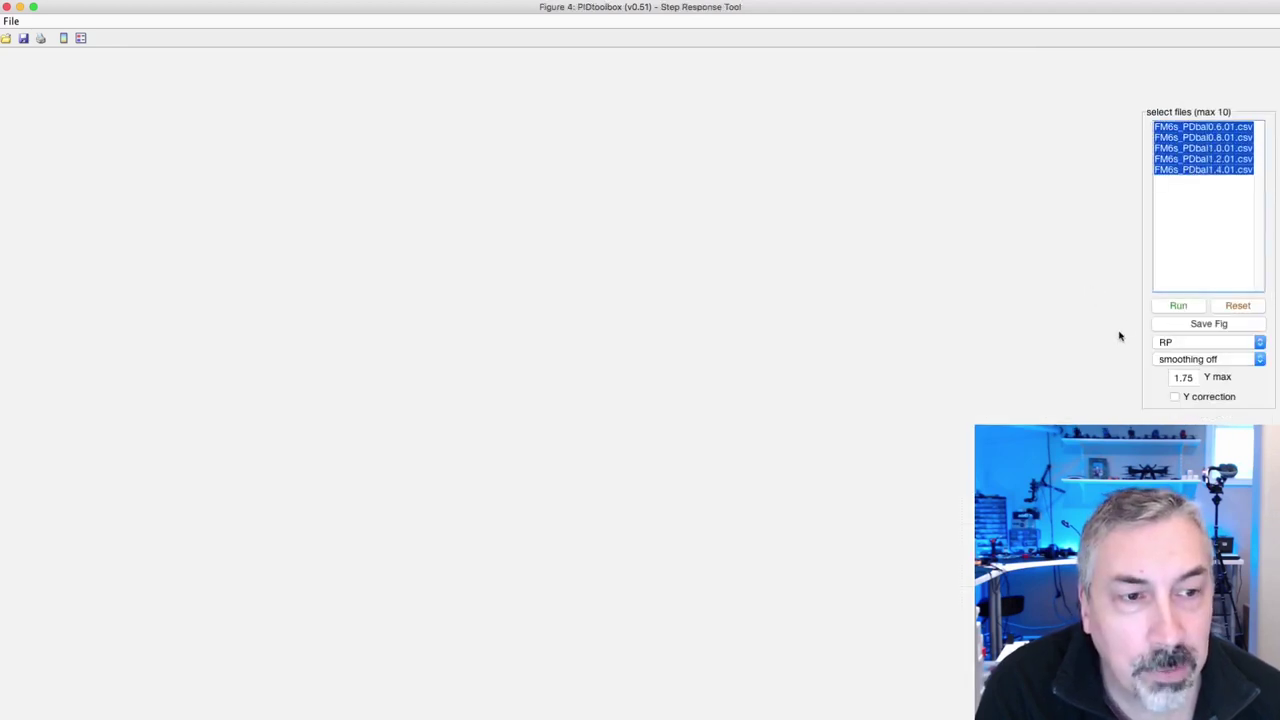
click(1178, 306)
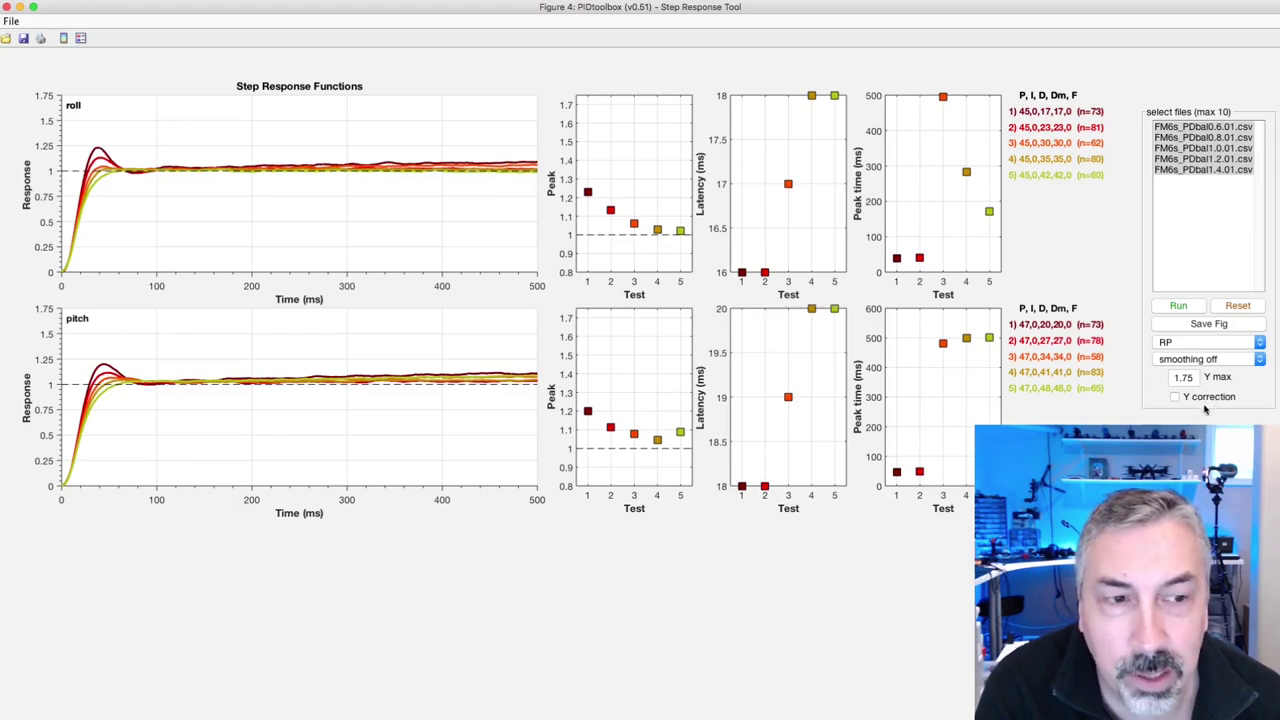
click(1204, 399)
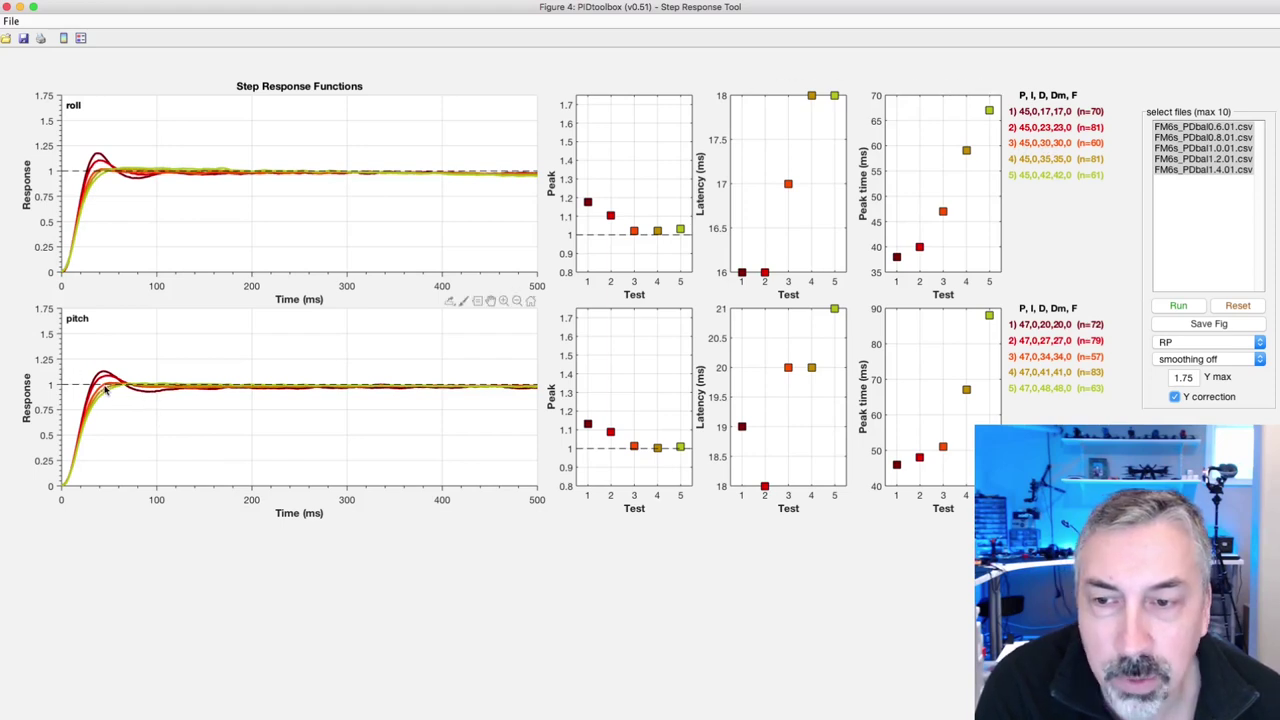
Rerun the step response comparison for PDbal 0.8, 1.0 and 1.2, narrow it to 1.0 and 1.2, and select the 1.0 log.
mouse_move(112, 388)
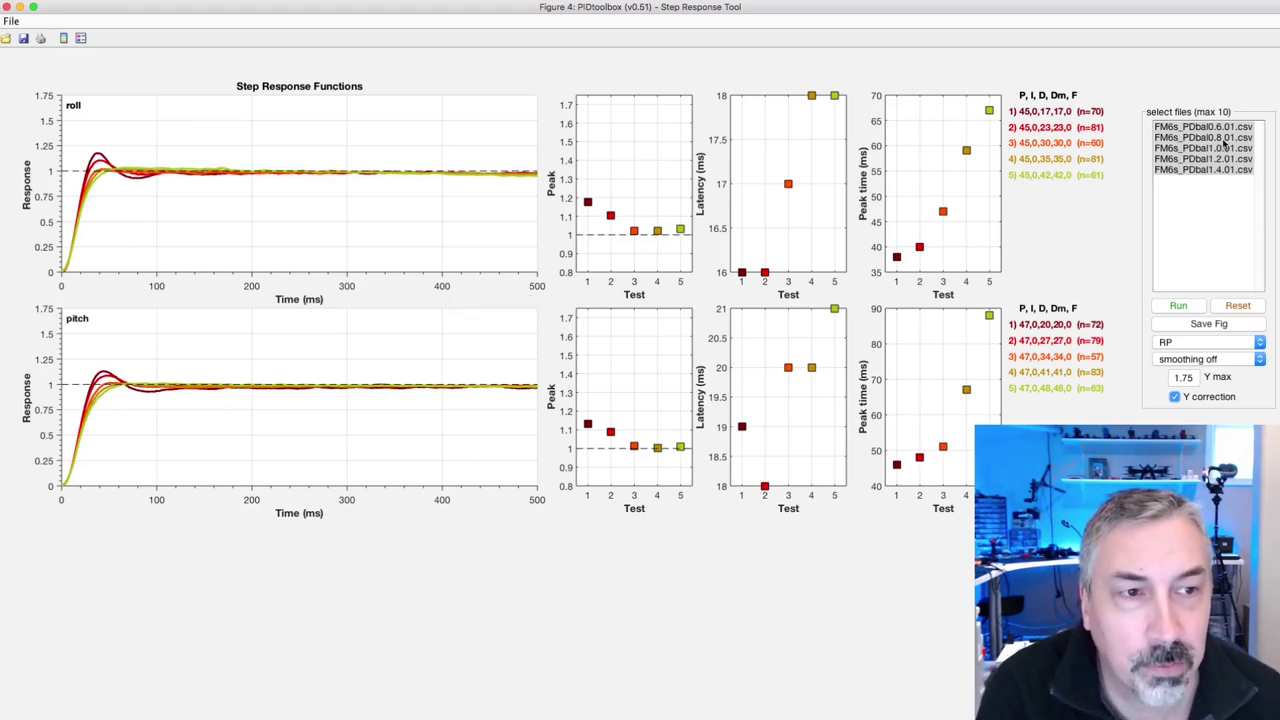
drag(1224, 140, 1224, 158)
click(1248, 306)
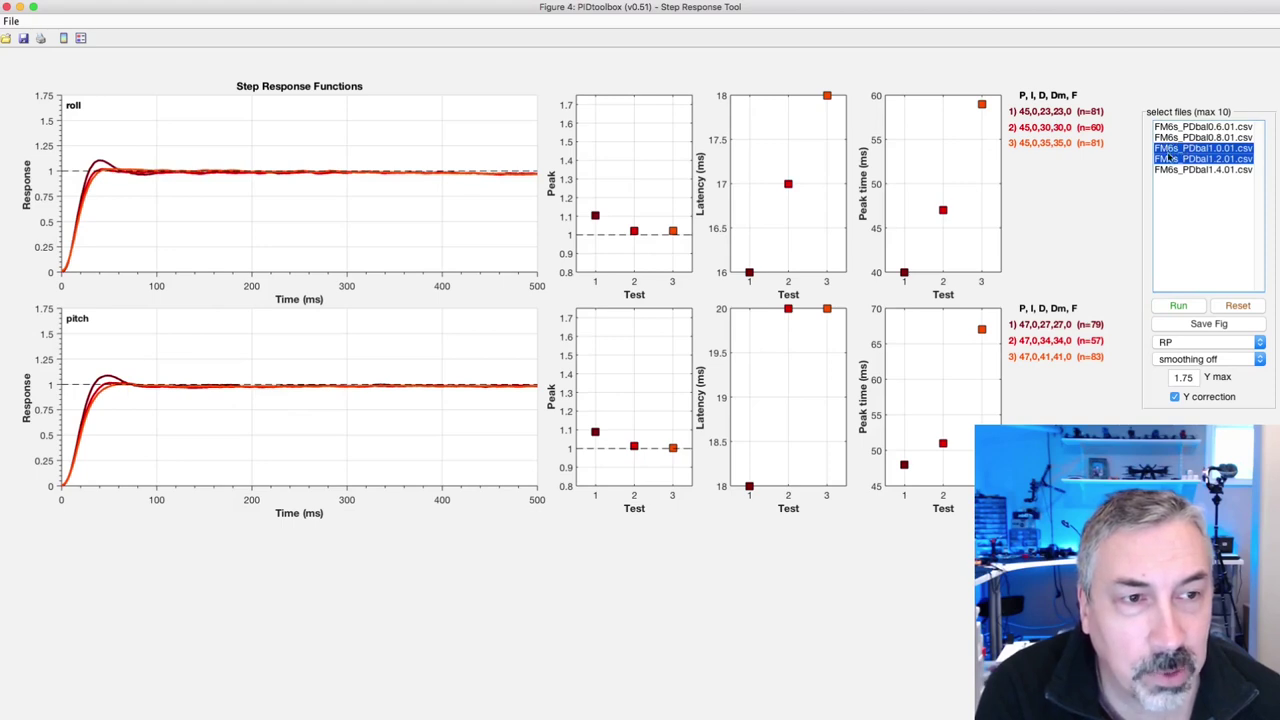
click(1240, 307)
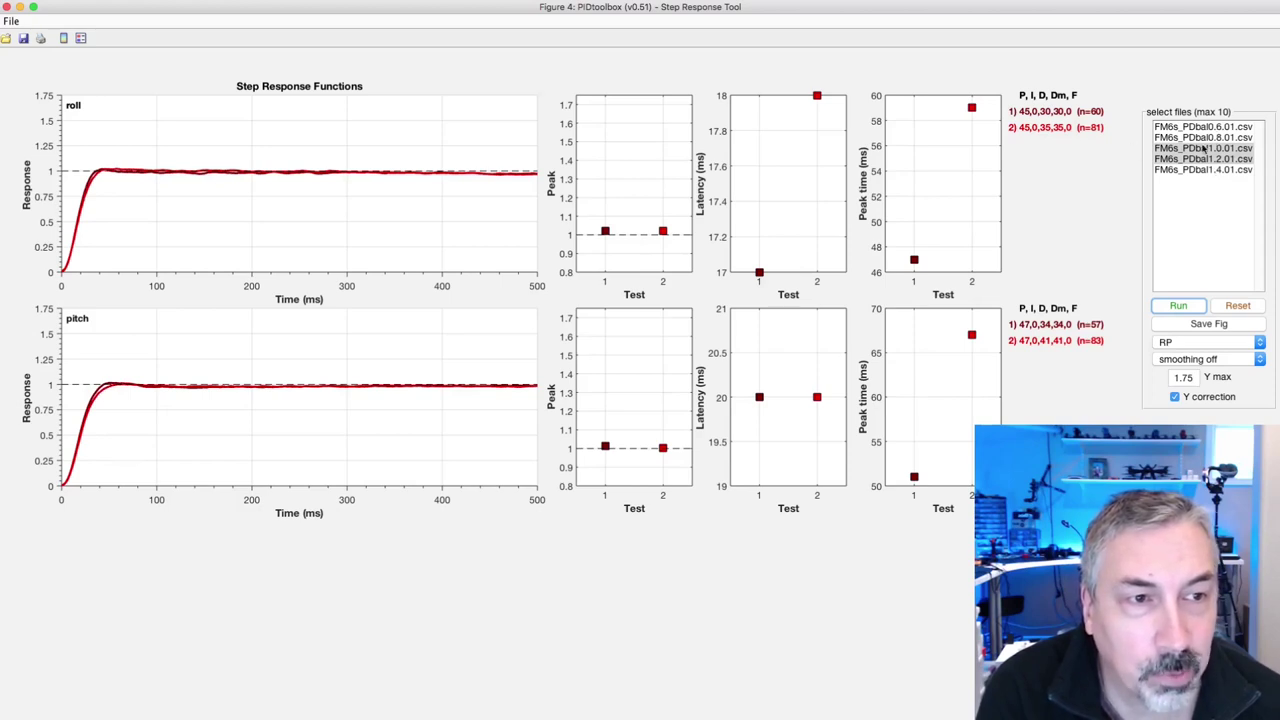
click(1233, 148)
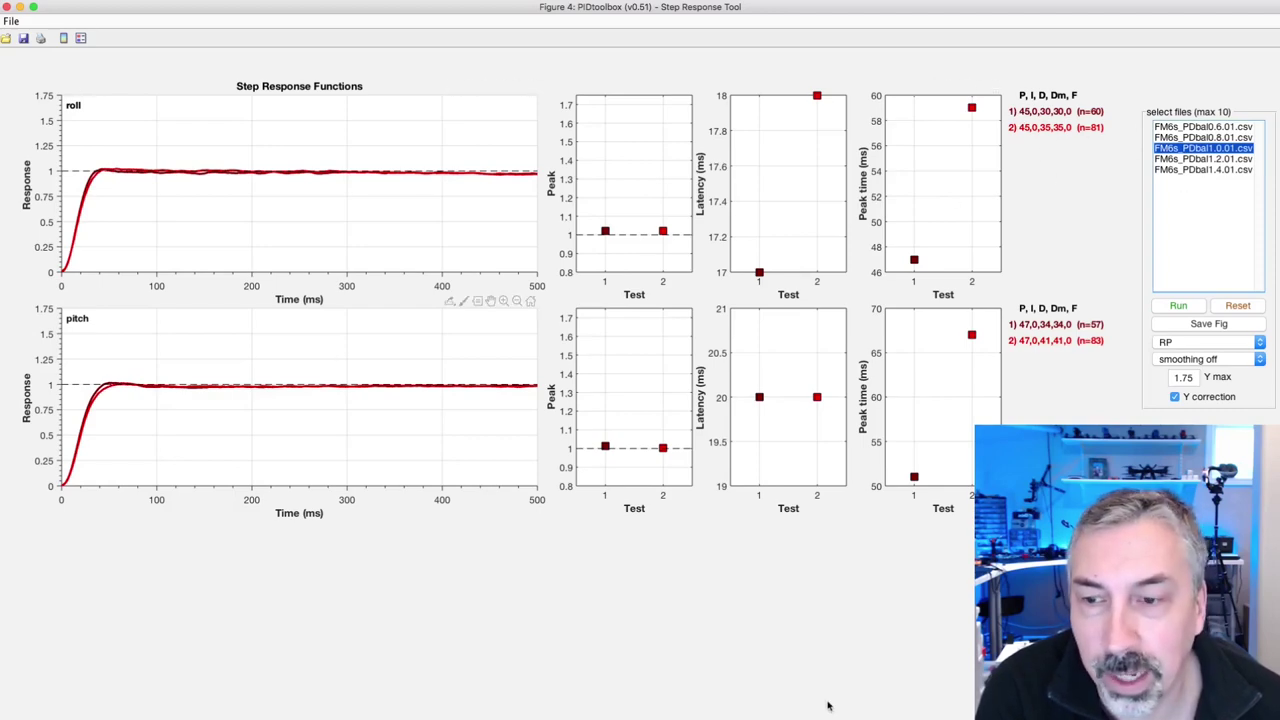
Switch to Betaflight Configurator and try the Drift - Wobble (I Gains) slider at 0.6, 0.9, 0.3 and higher.
key(ctrl+Up)
click(379, 564)
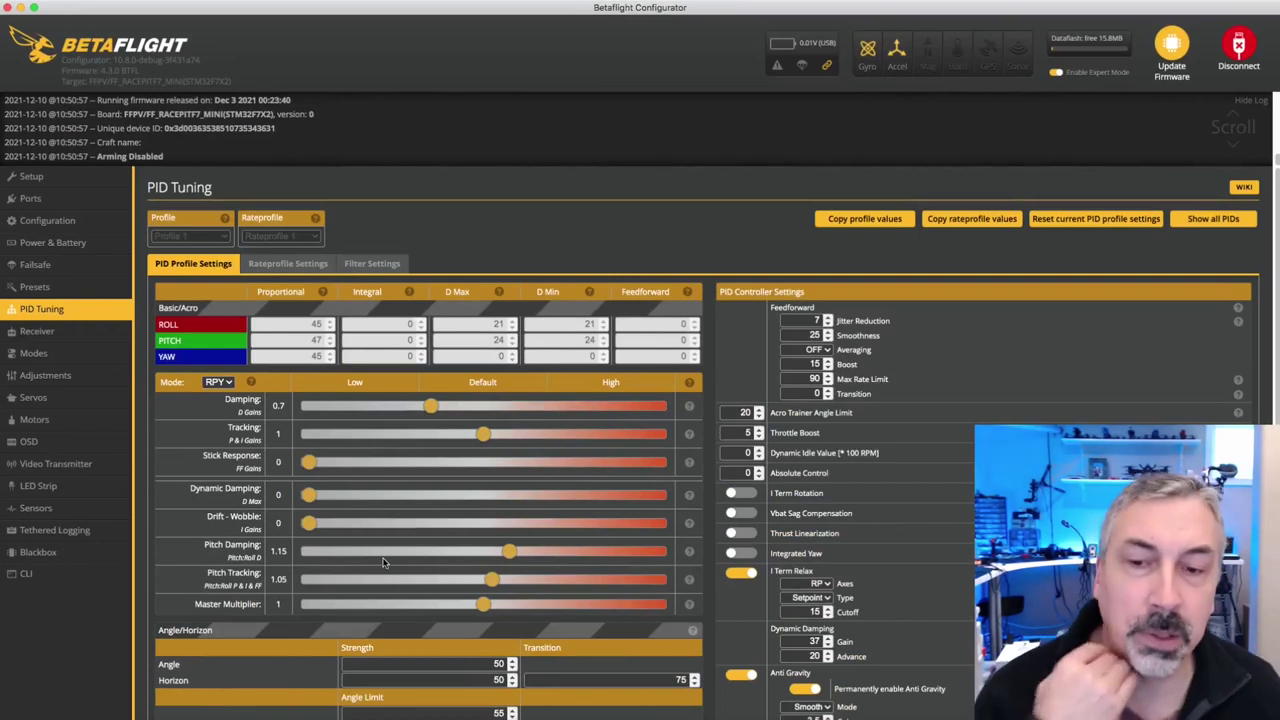
click(309, 529)
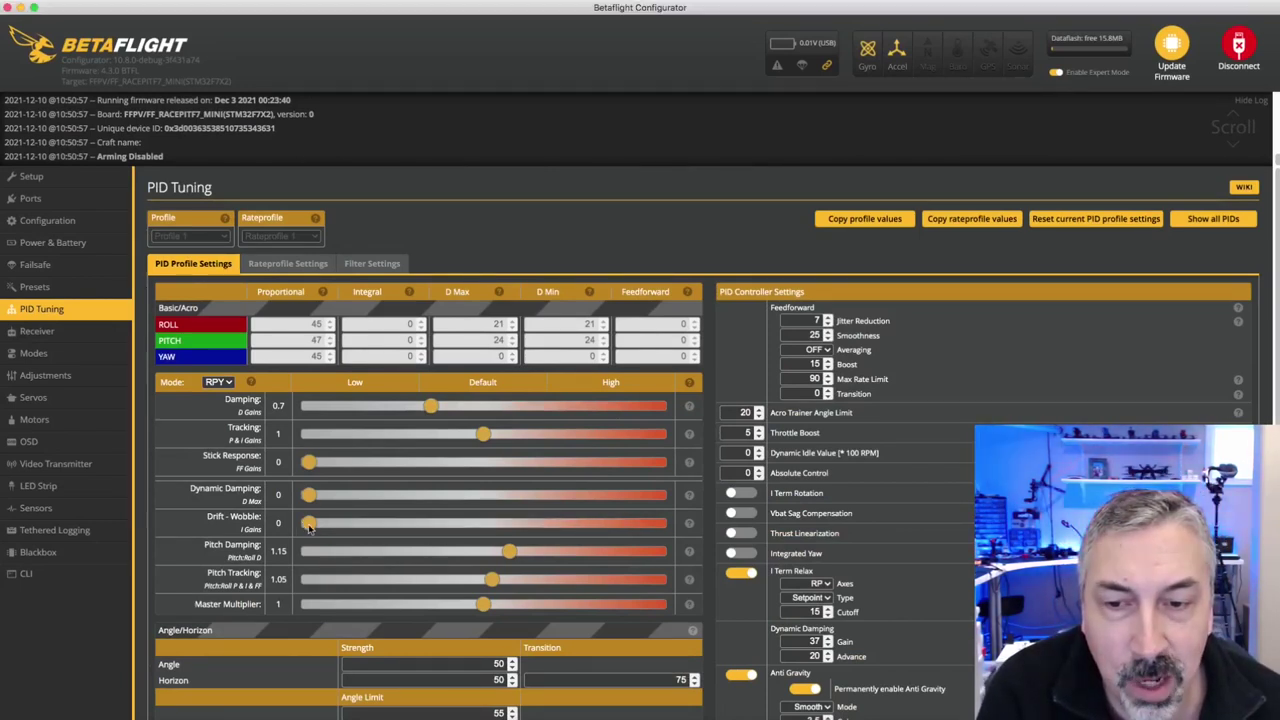
drag(311, 528, 411, 529)
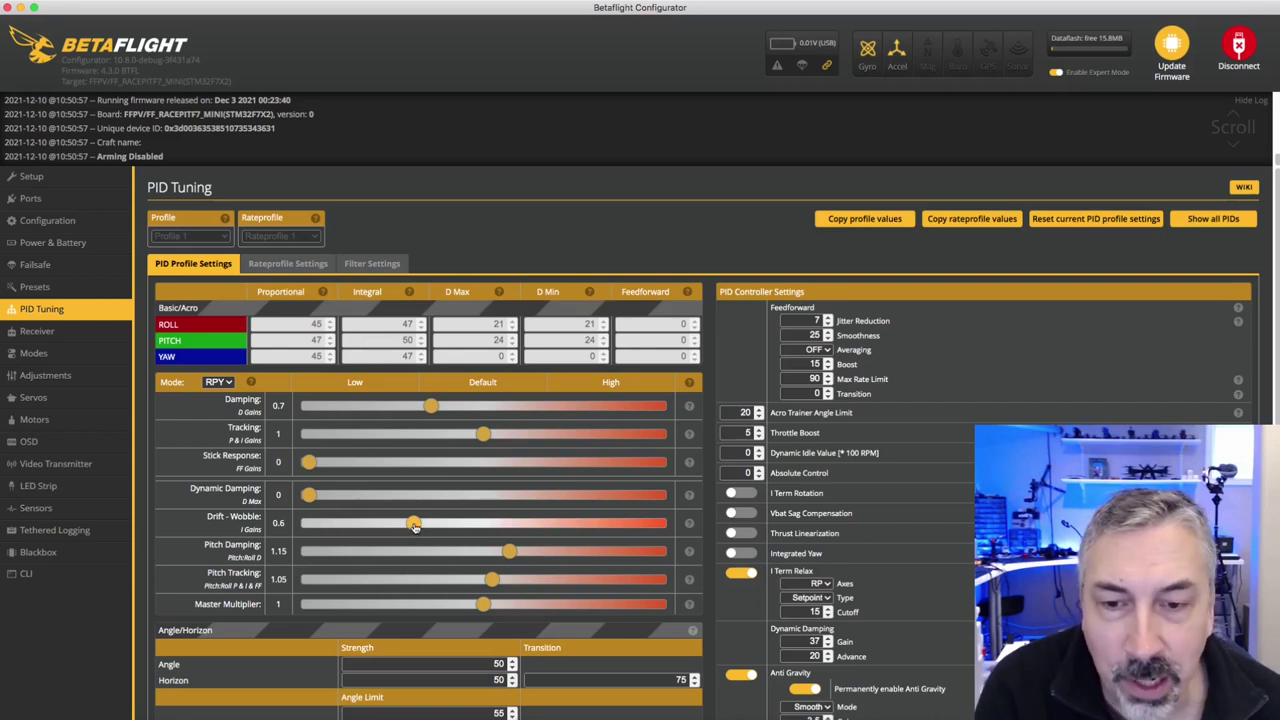
drag(414, 527, 466, 530)
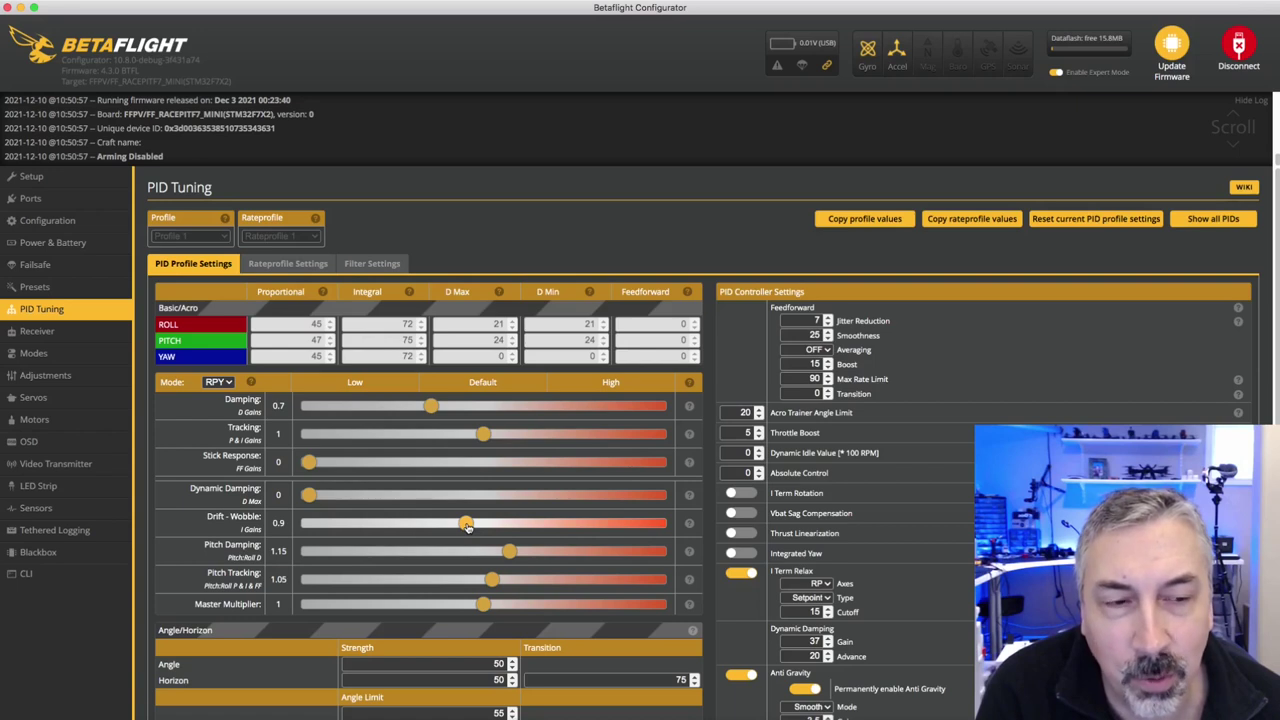
drag(466, 527, 413, 527)
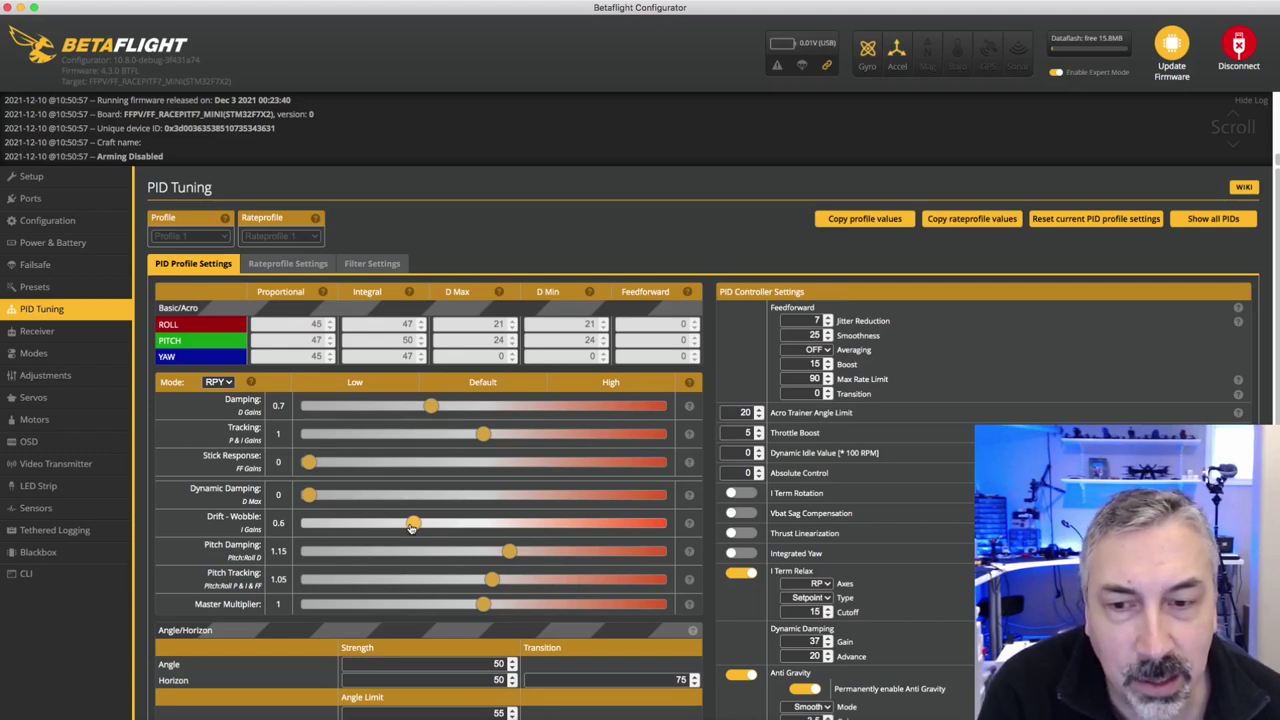
drag(410, 528, 361, 528)
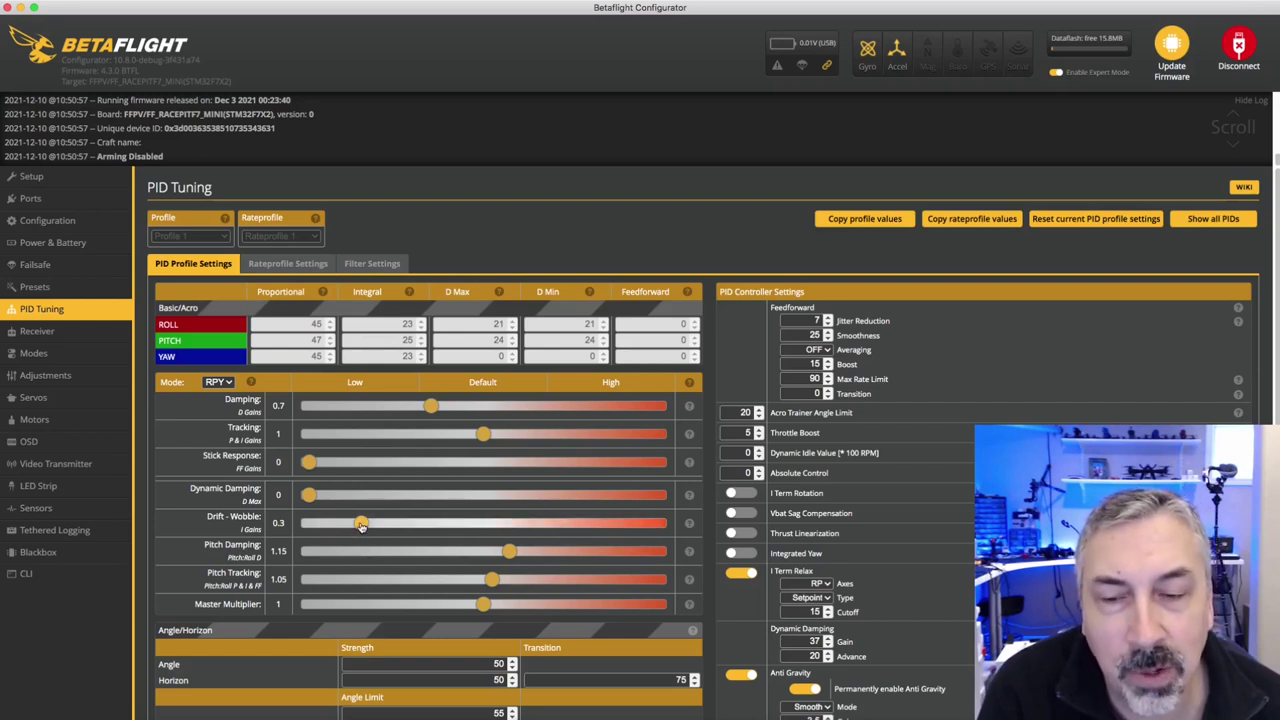
drag(362, 527, 570, 532)
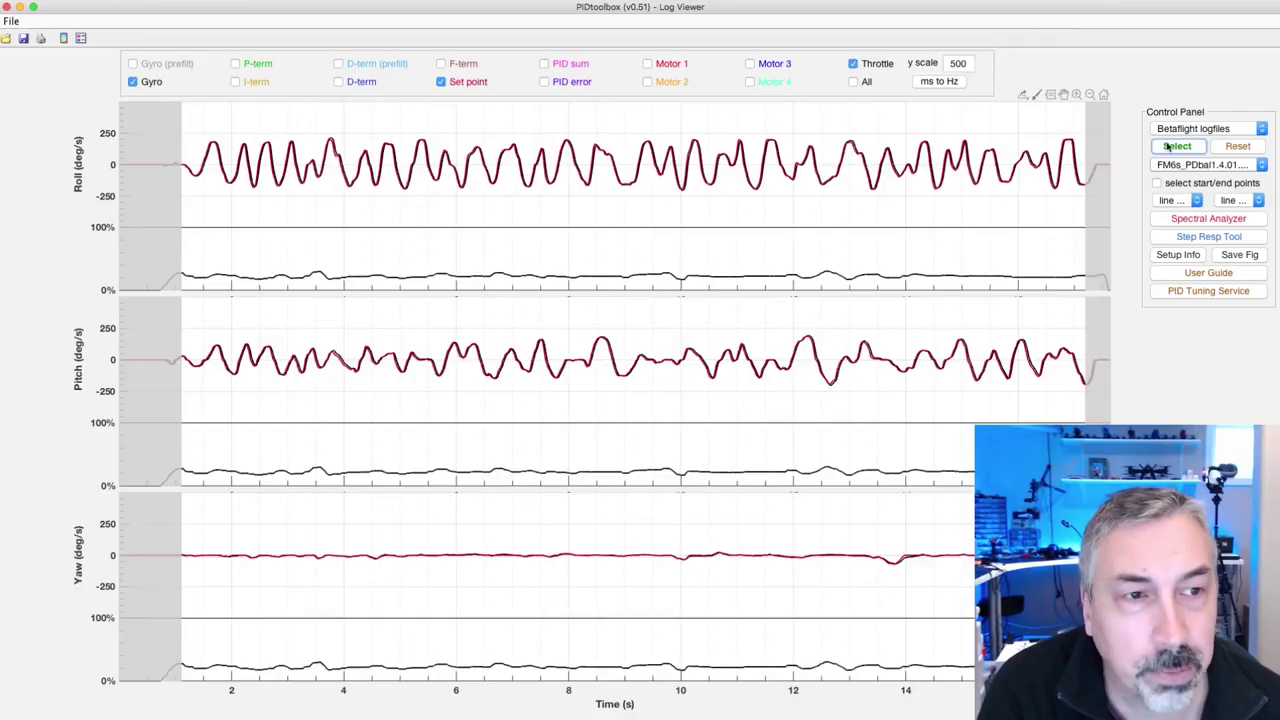
Switch back to PIDtoolbox and load the five logs FM6s-PIbal0.3.bbl through FM6s-PIbal1.5.bbl.
click(1187, 148)
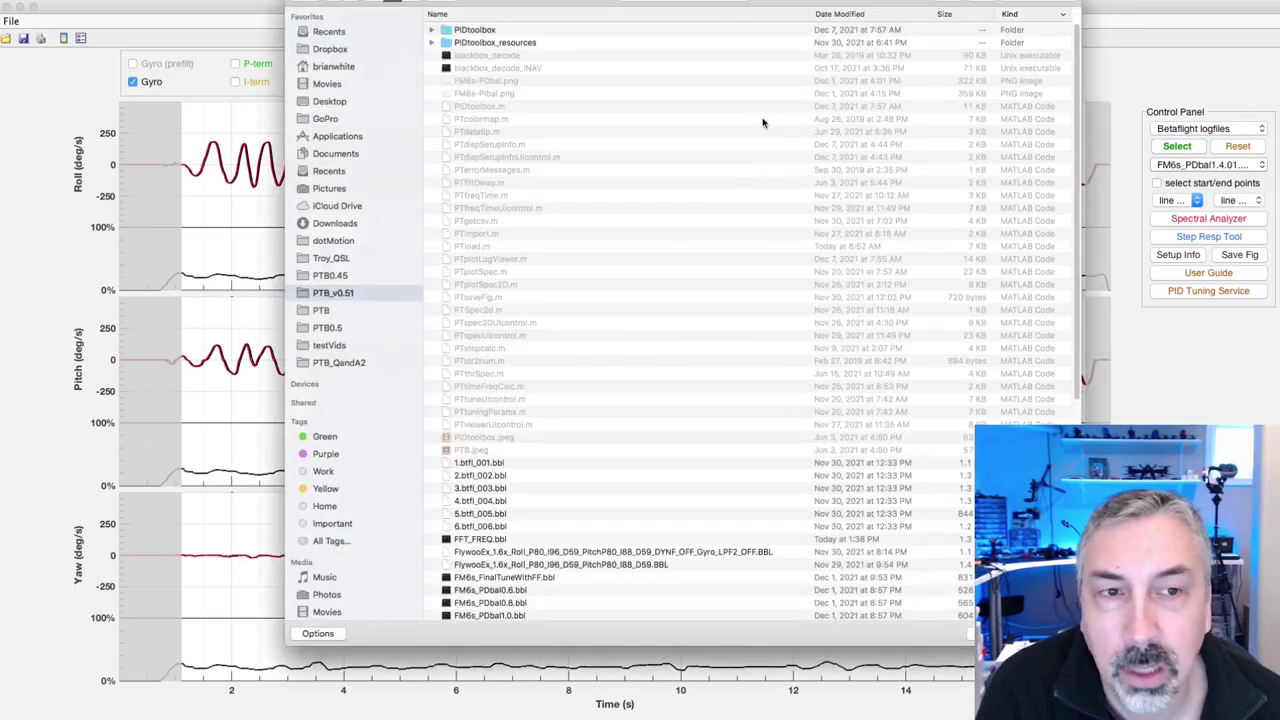
scroll(1071, 120, down, 10)
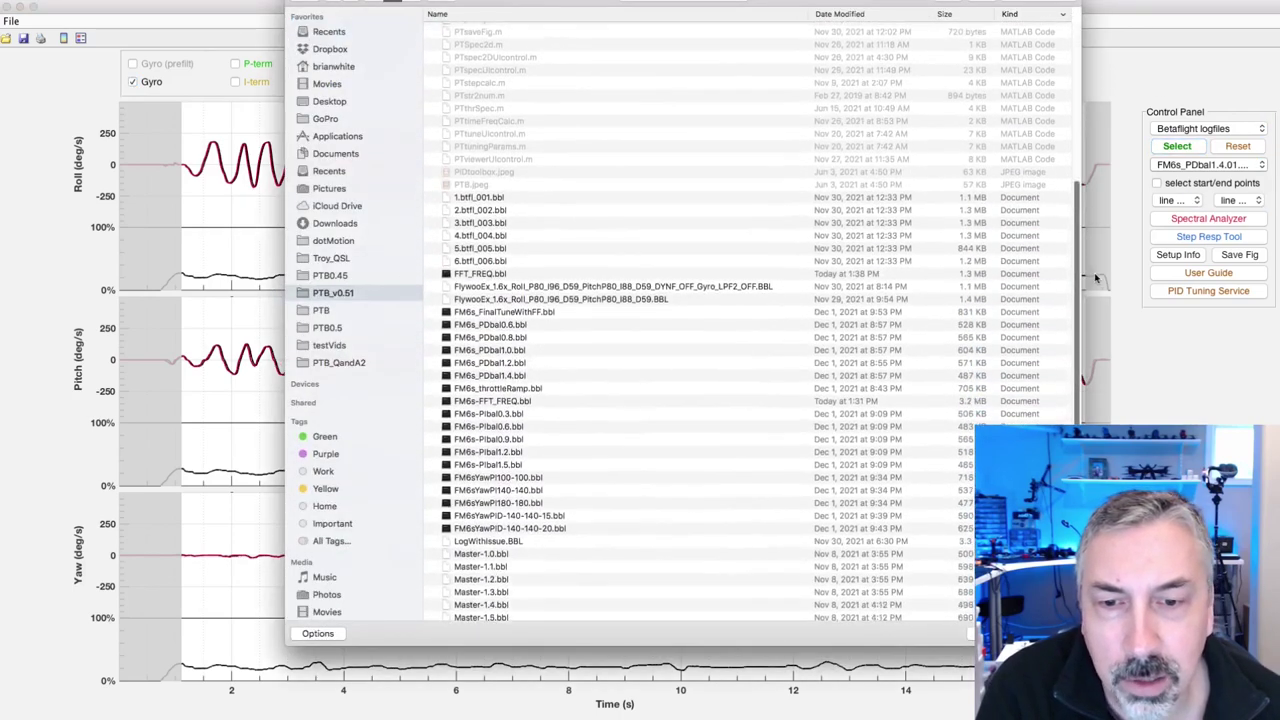
drag(533, 328, 533, 376)
key(Return)
Set custom start and end points on the PIbal logs, beginning with PIbal 0.3, to cover the whole stick-movement section.
click(1210, 164)
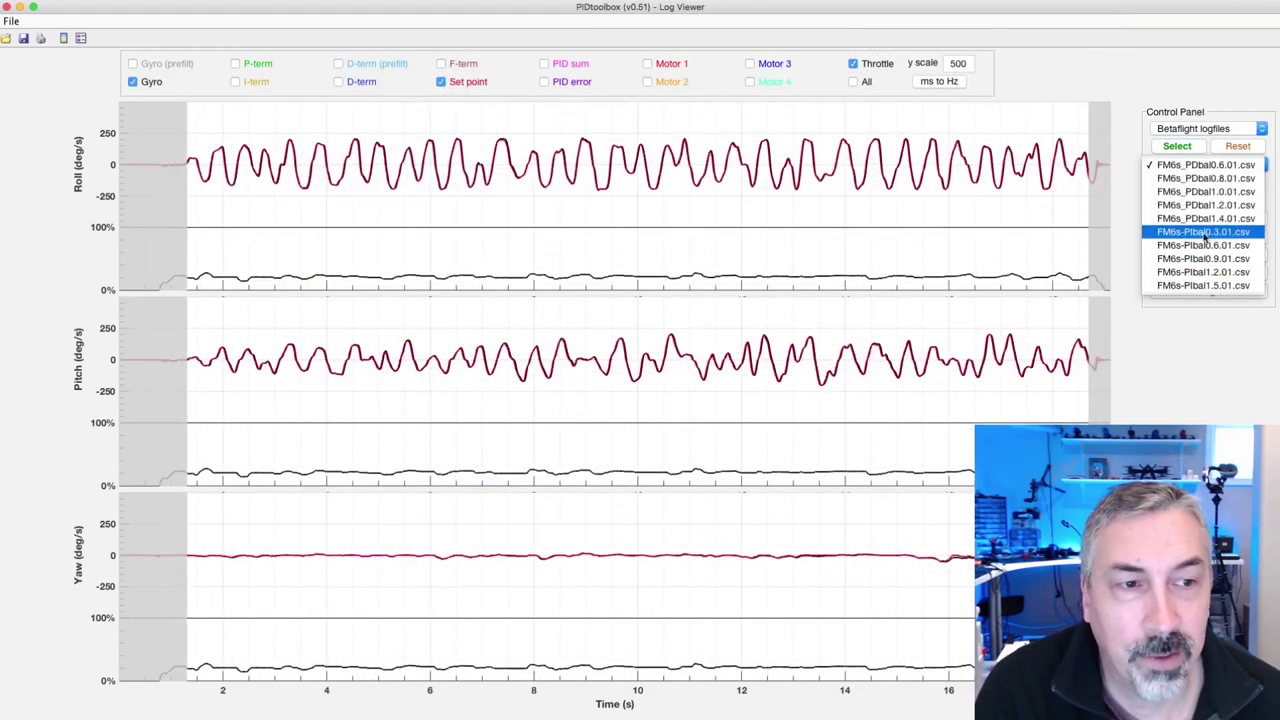
click(1212, 233)
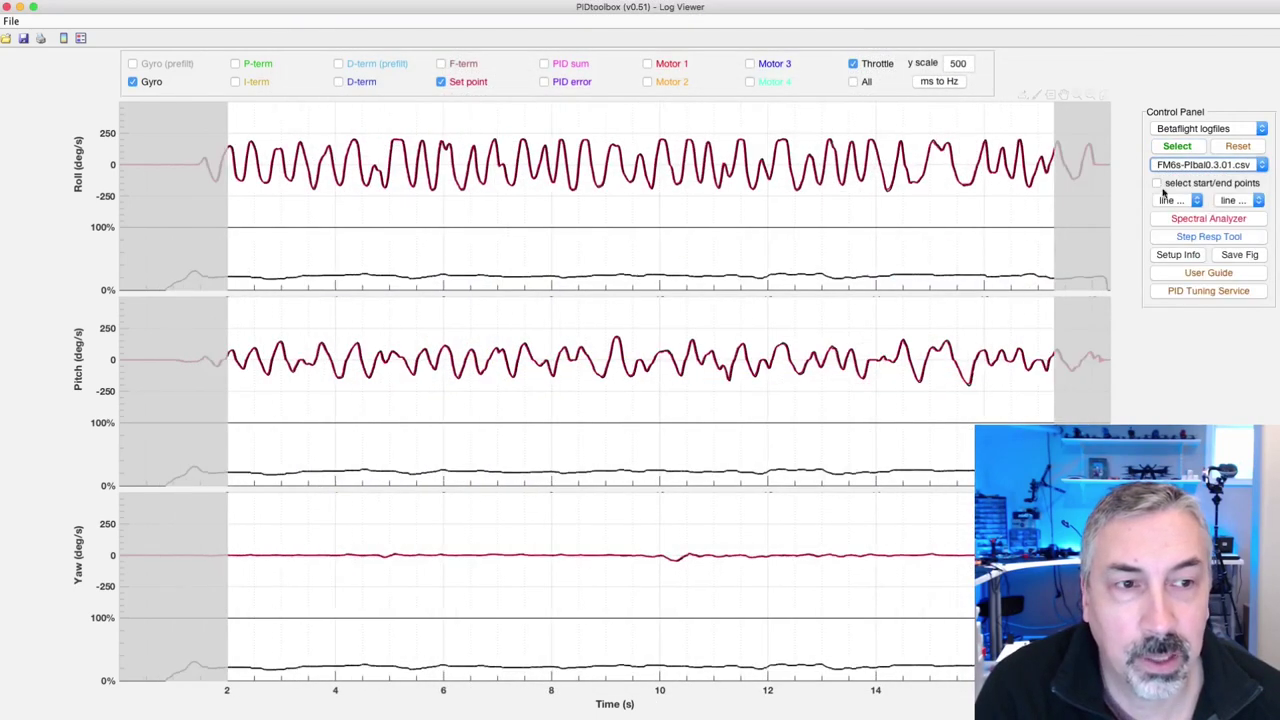
click(1175, 183)
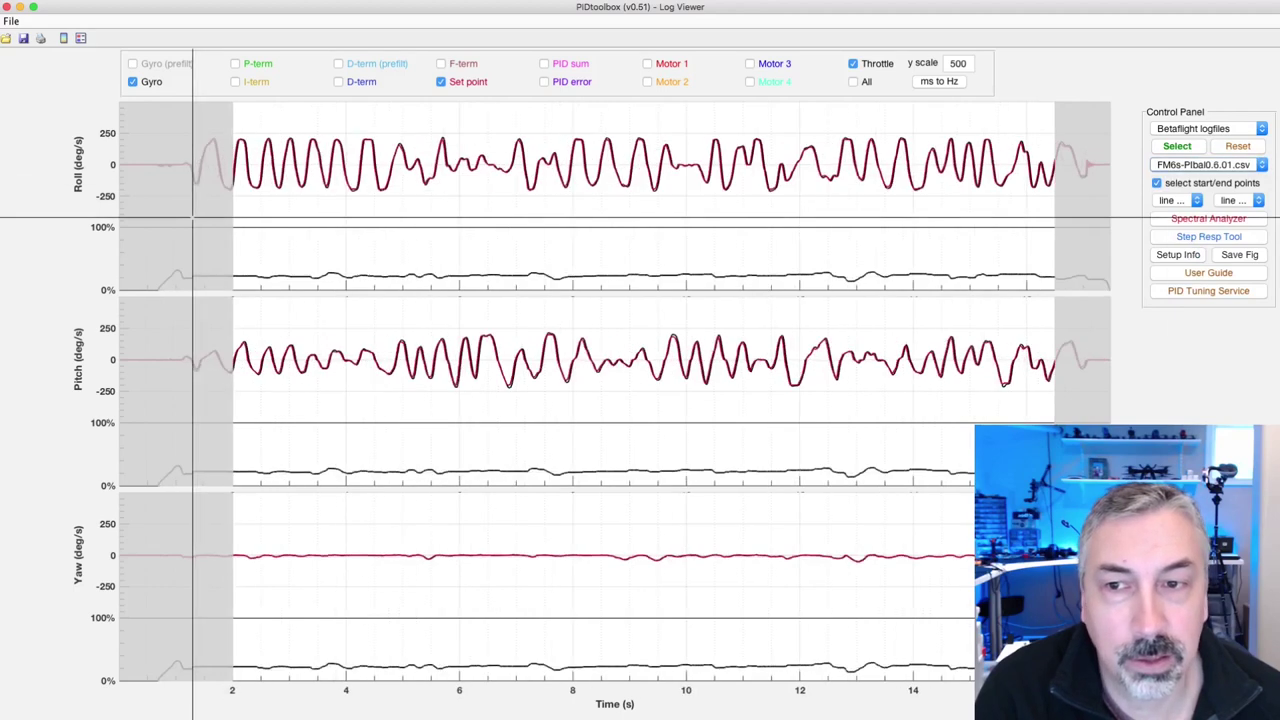
click(1080, 208)
click(1205, 164)
click(1180, 186)
Open the step response tool, select the five logs from FM6s-PIbal0.3 to FM6s-PIbal1.5, and enable Y correction.
click(1190, 236)
click(1220, 190)
key(shift+Down)
drag(1222, 182, 1217, 223)
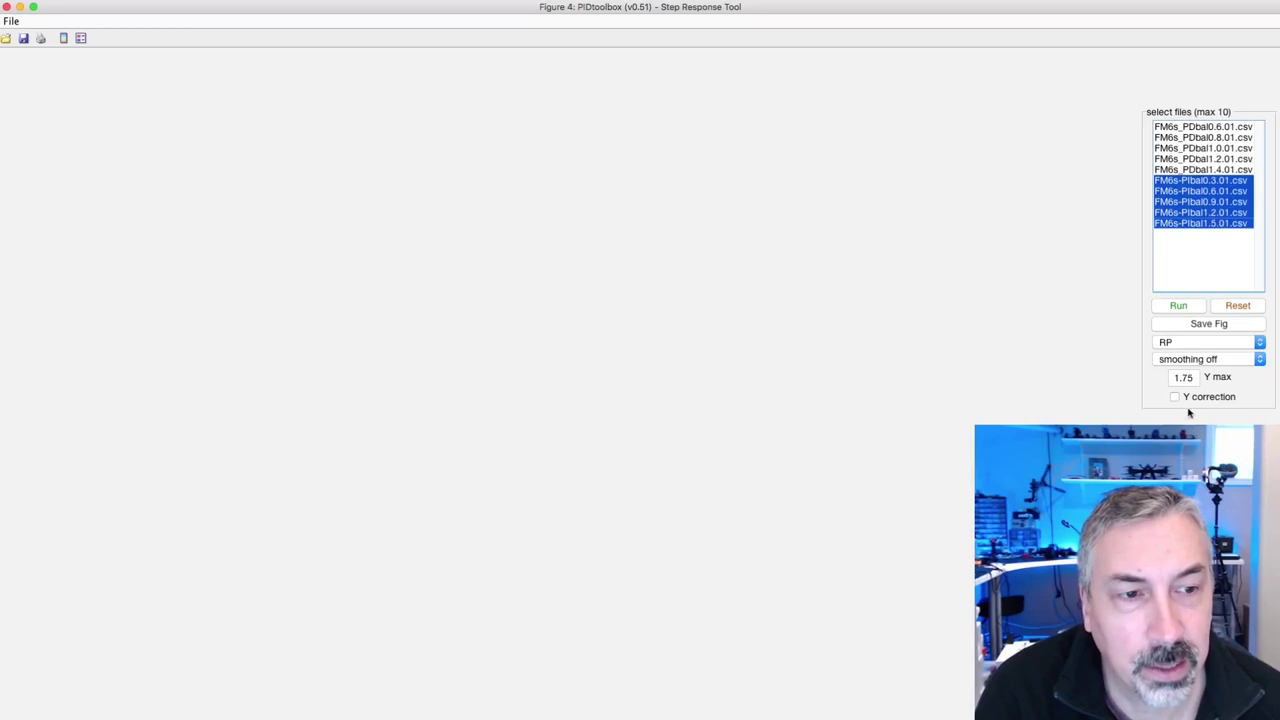
click(1189, 398)
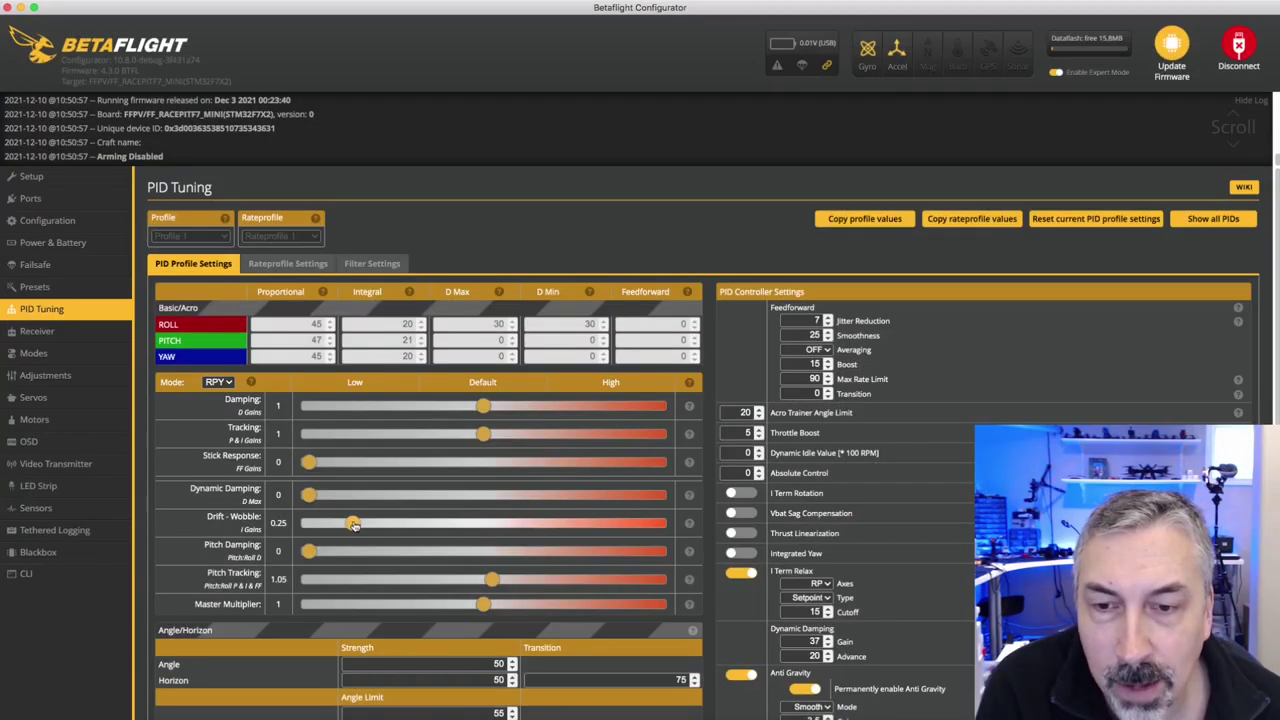
Switch to Betaflight Configurator, set Drift - Wobble (I Gains) to 0.6, and try the Master Multiplier at 1, 1.2 and higher.
drag(354, 525, 414, 525)
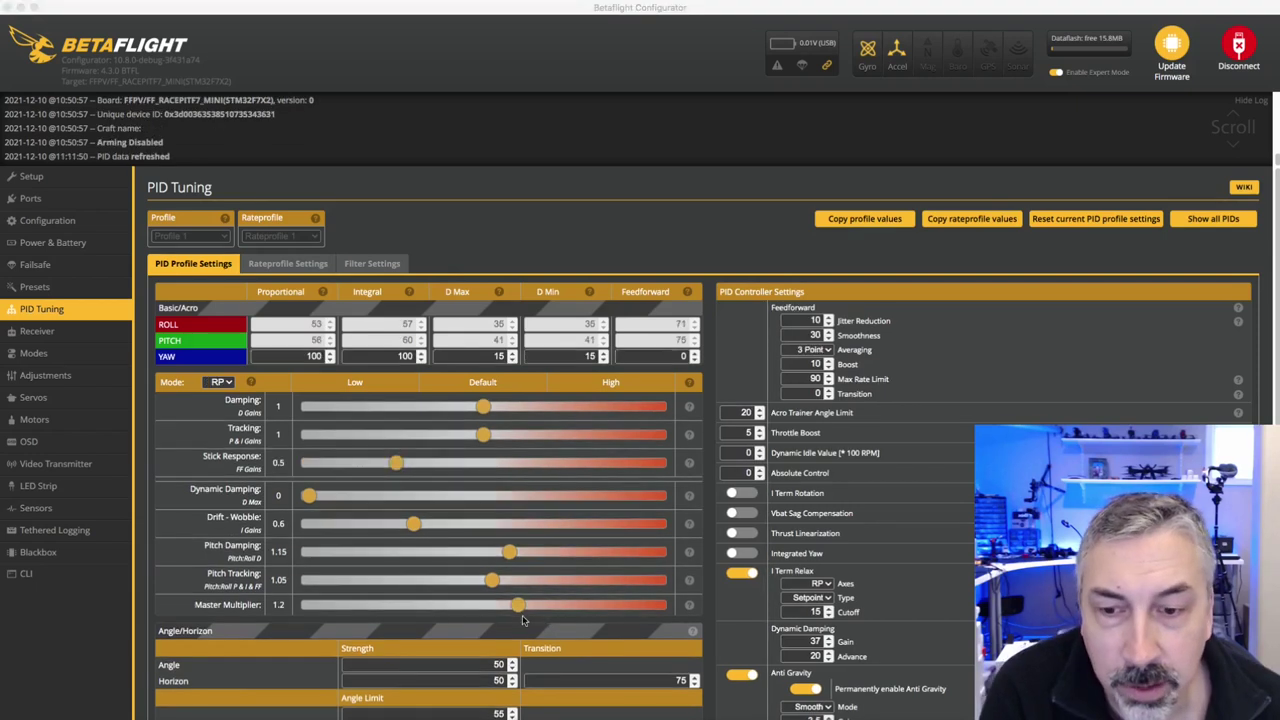
click(518, 611)
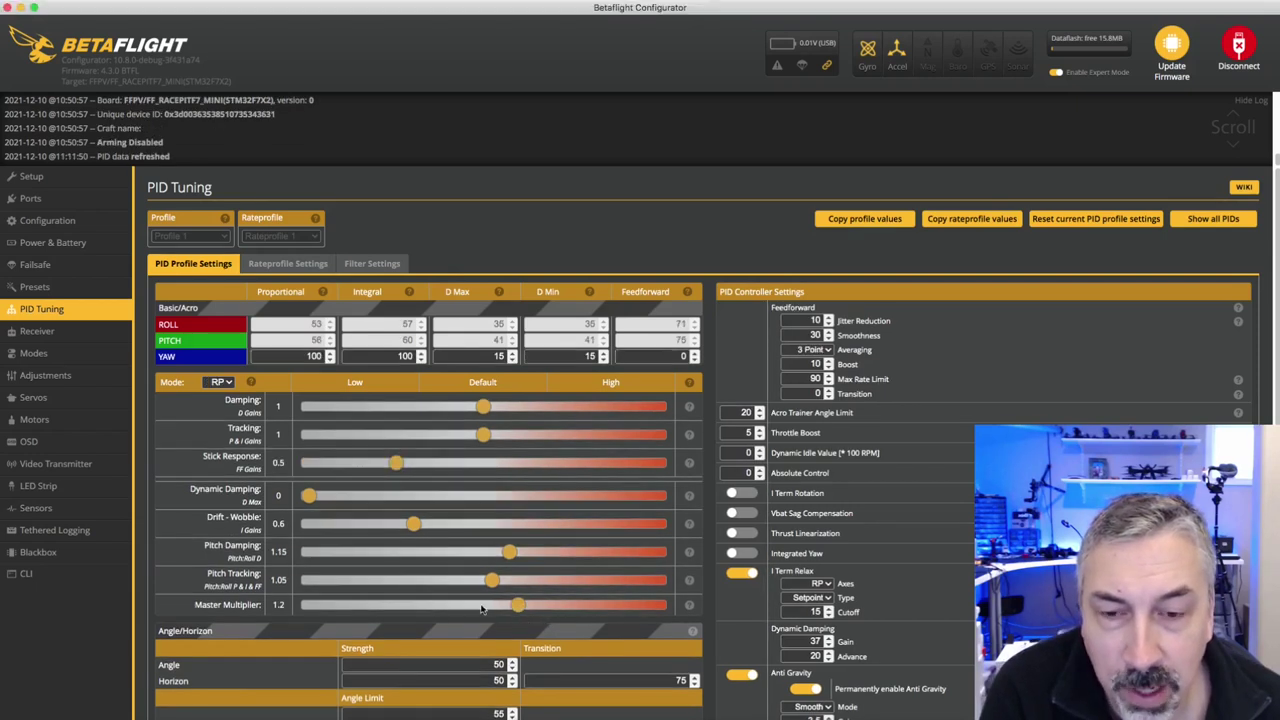
drag(517, 606, 483, 610)
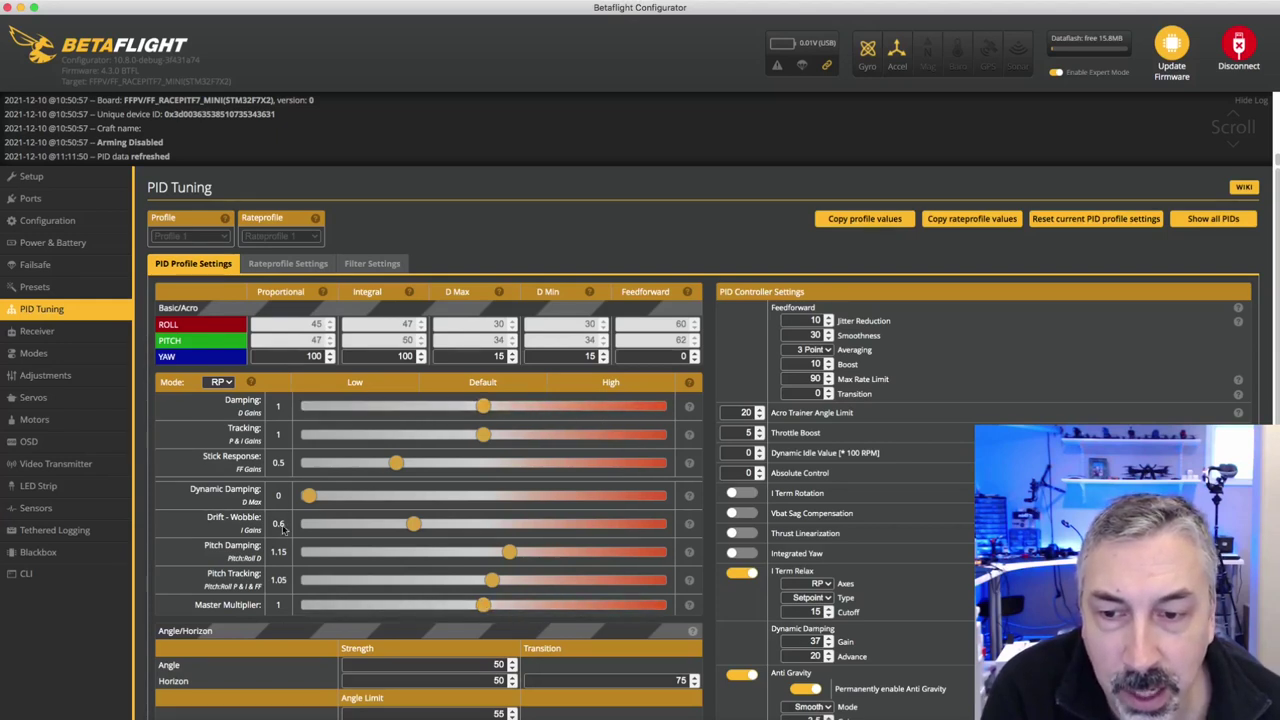
click(508, 604)
drag(510, 606, 519, 607)
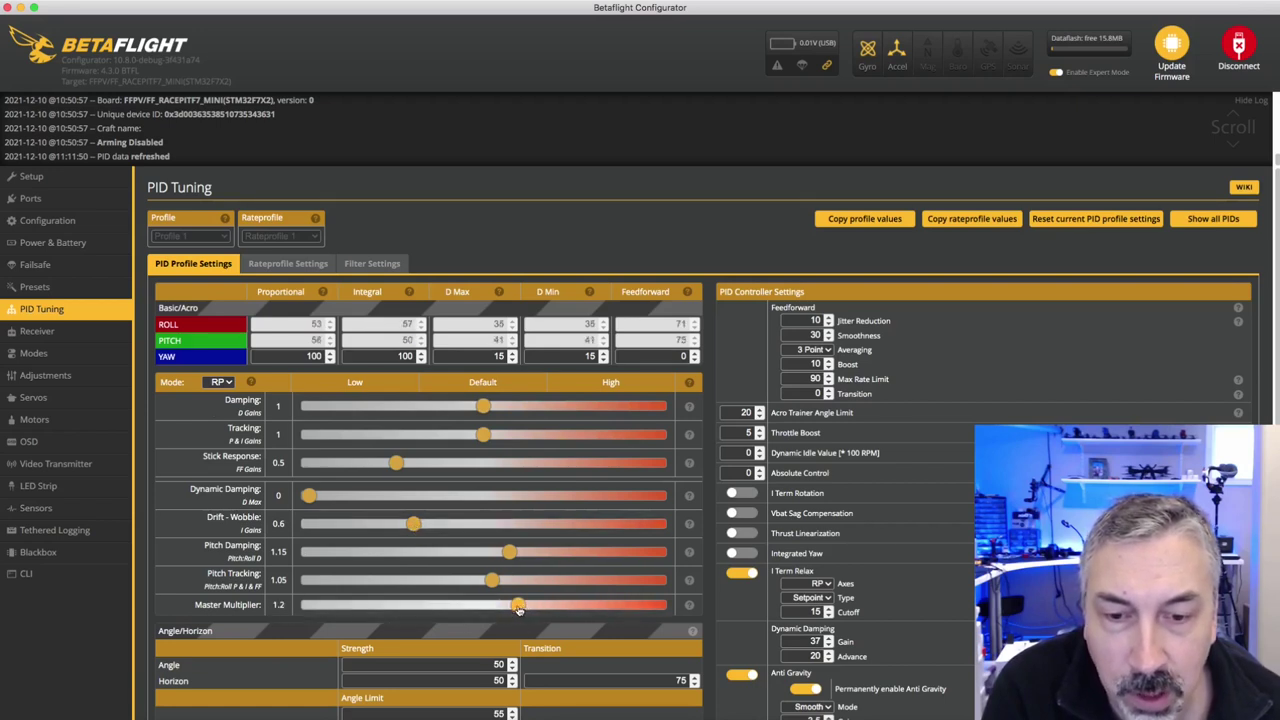
drag(512, 610, 667, 647)
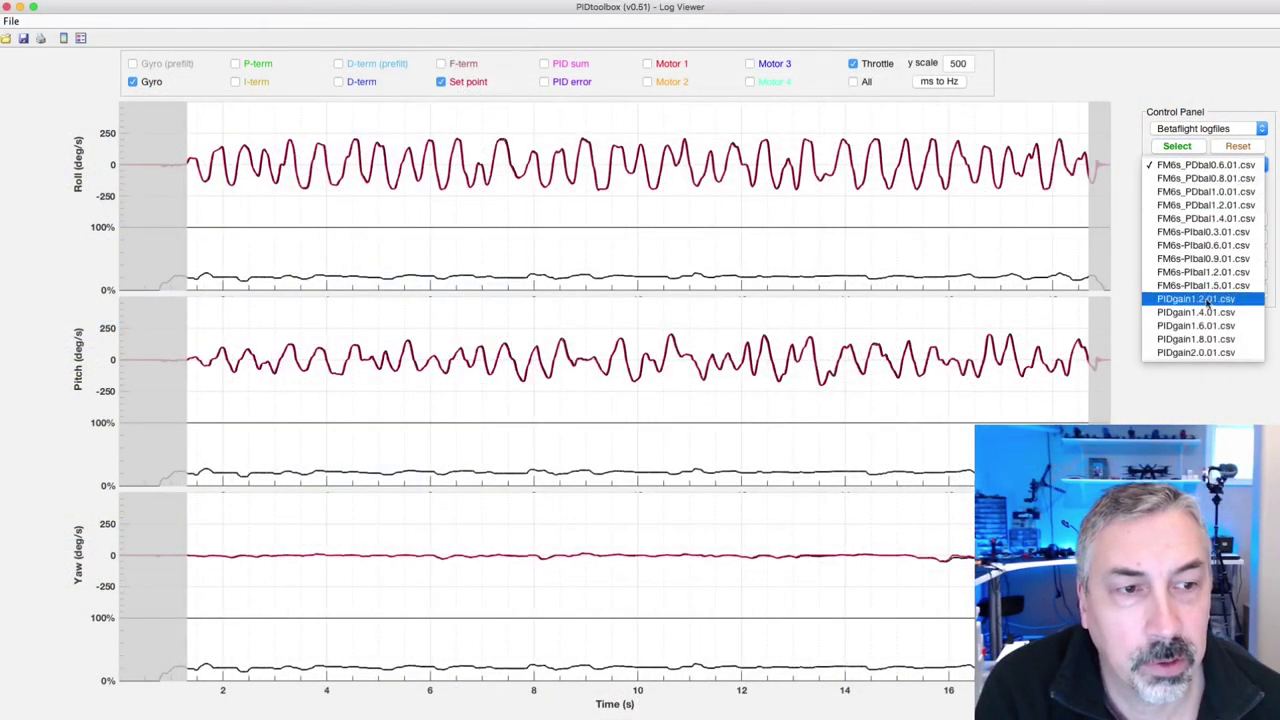
Switch to PIDtoolbox, set custom start and end points on the PIDgain1.2 to PIDgain2.0 logs, and inspect the enlarged roll trace of PIDgain2.0.
click(1215, 299)
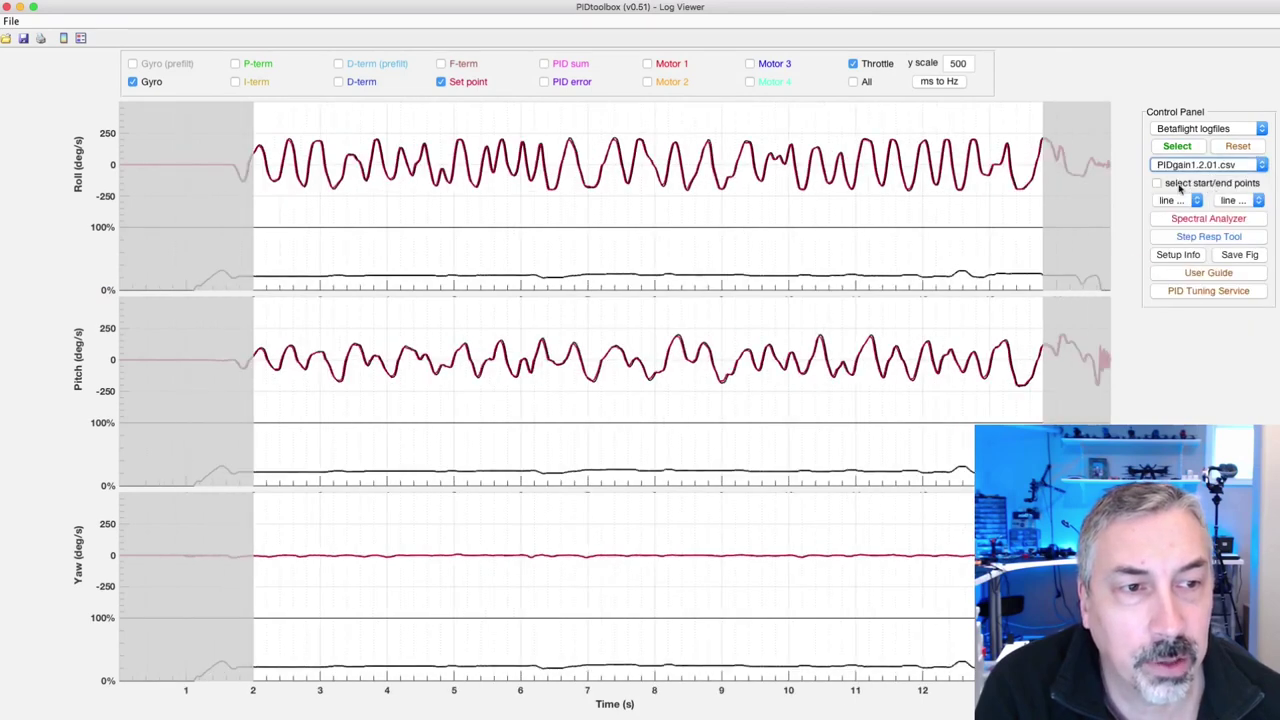
click(1157, 183)
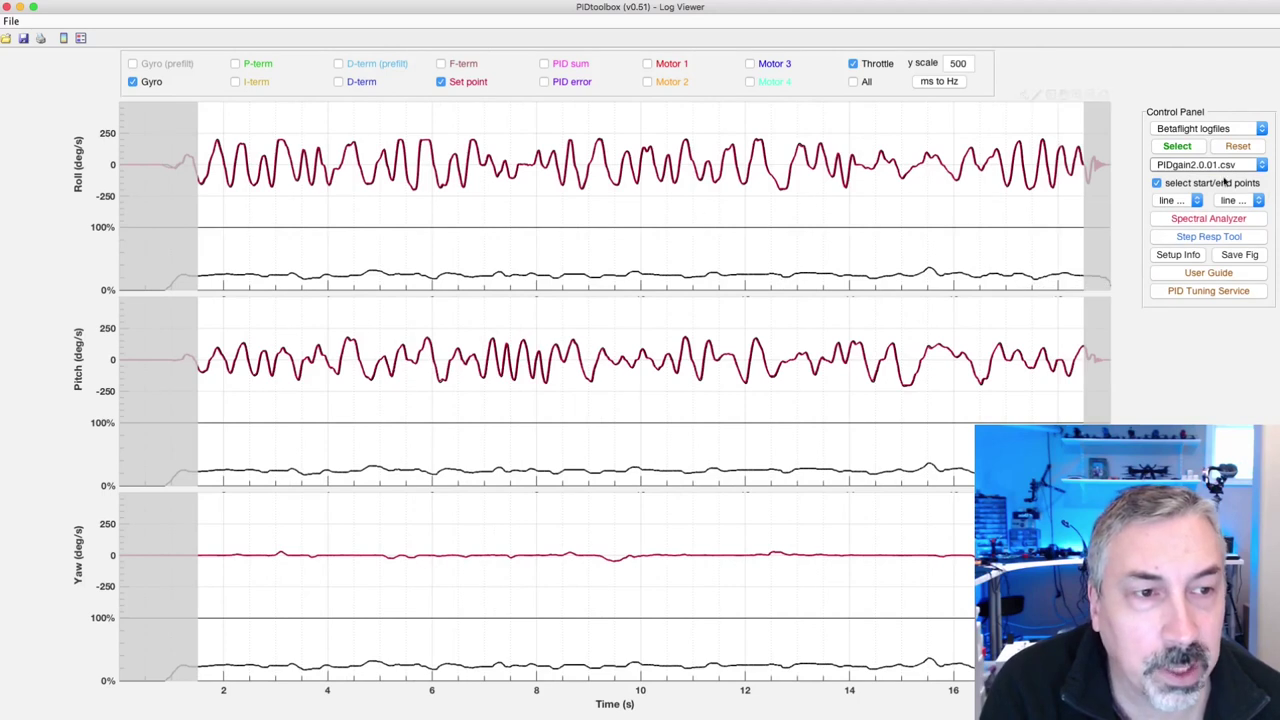
click(1157, 183)
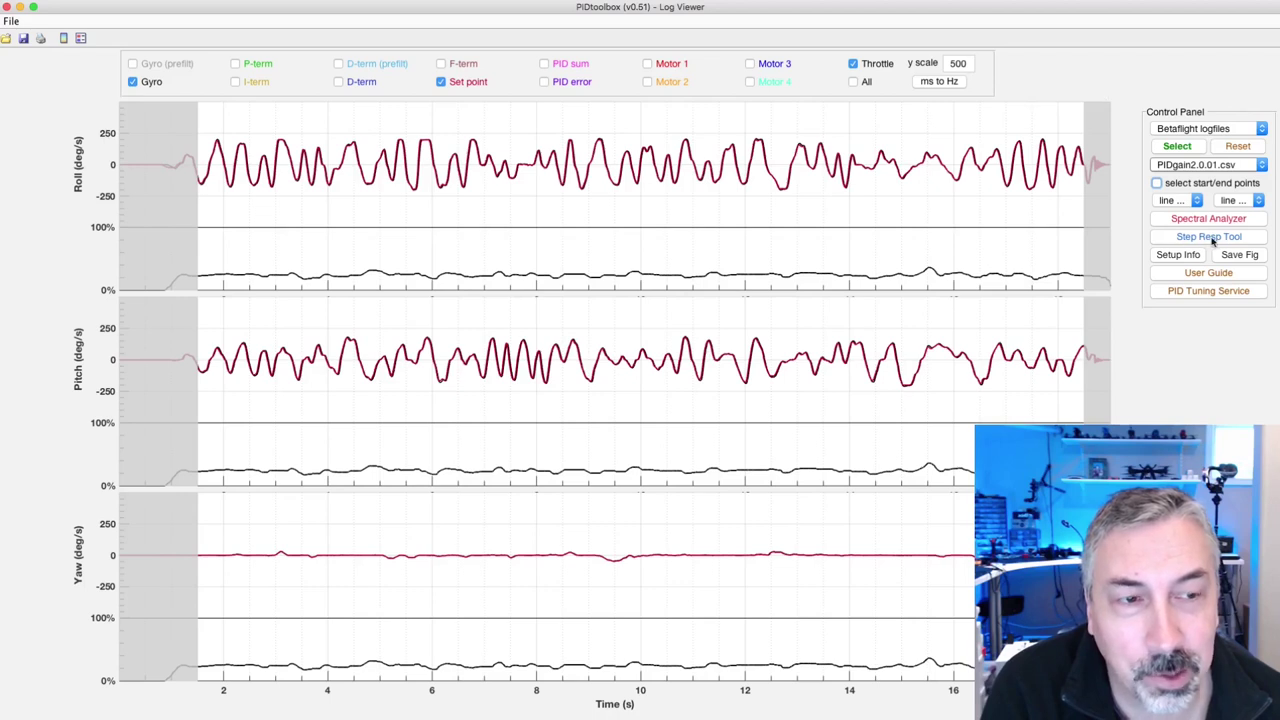
click(600, 194)
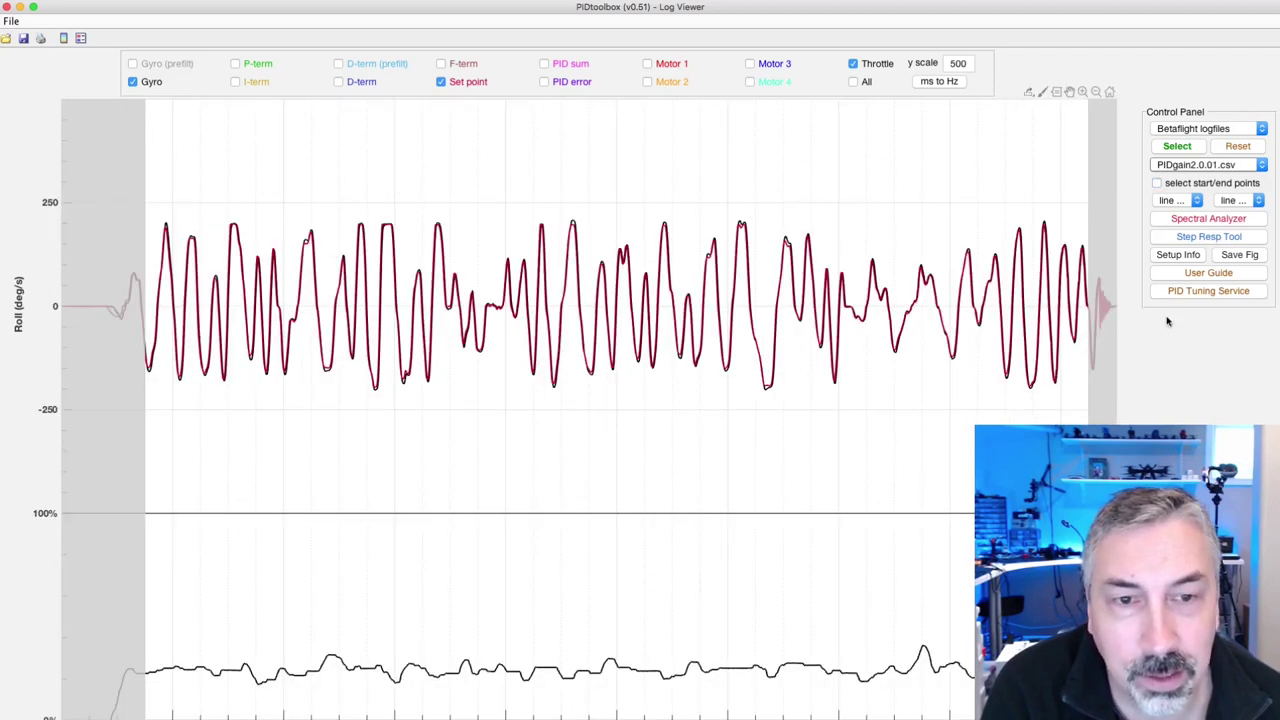
click(857, 165)
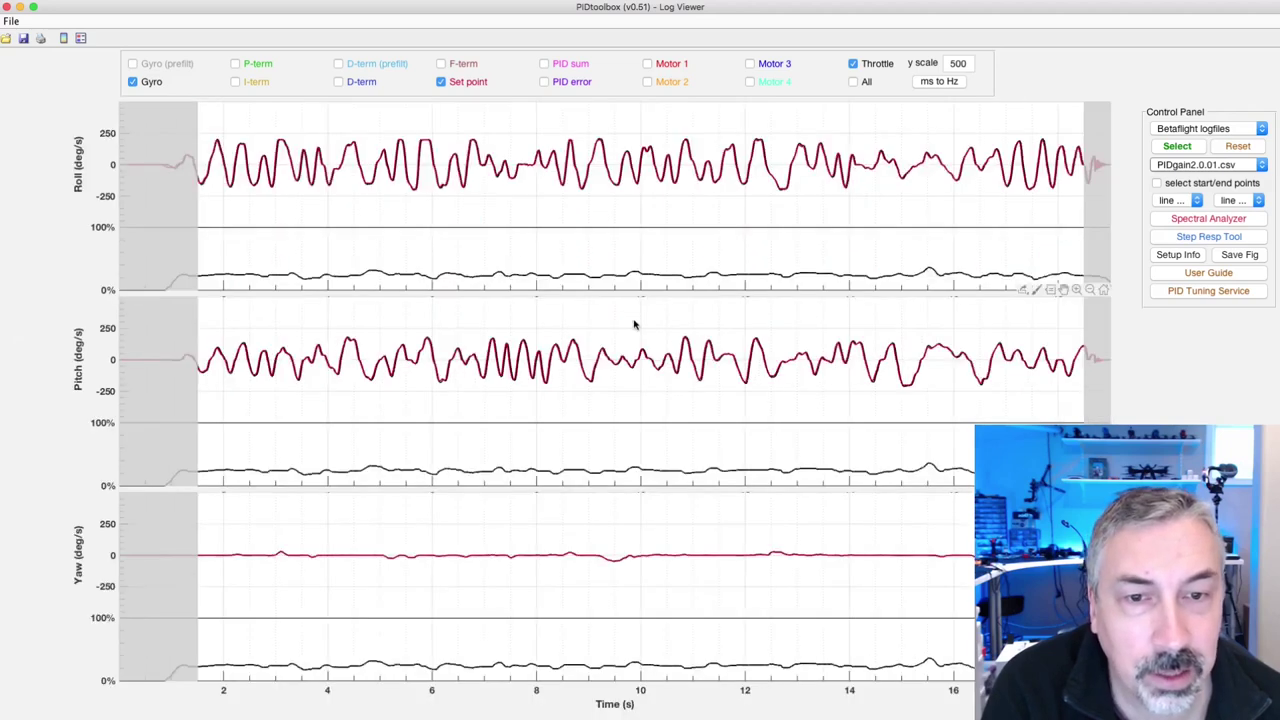
Open the step response tool, select the five PIDgain logs from 1.2 to 2.0, and enable Y correction.
click(1209, 236)
drag(1233, 234, 1225, 277)
click(1202, 398)
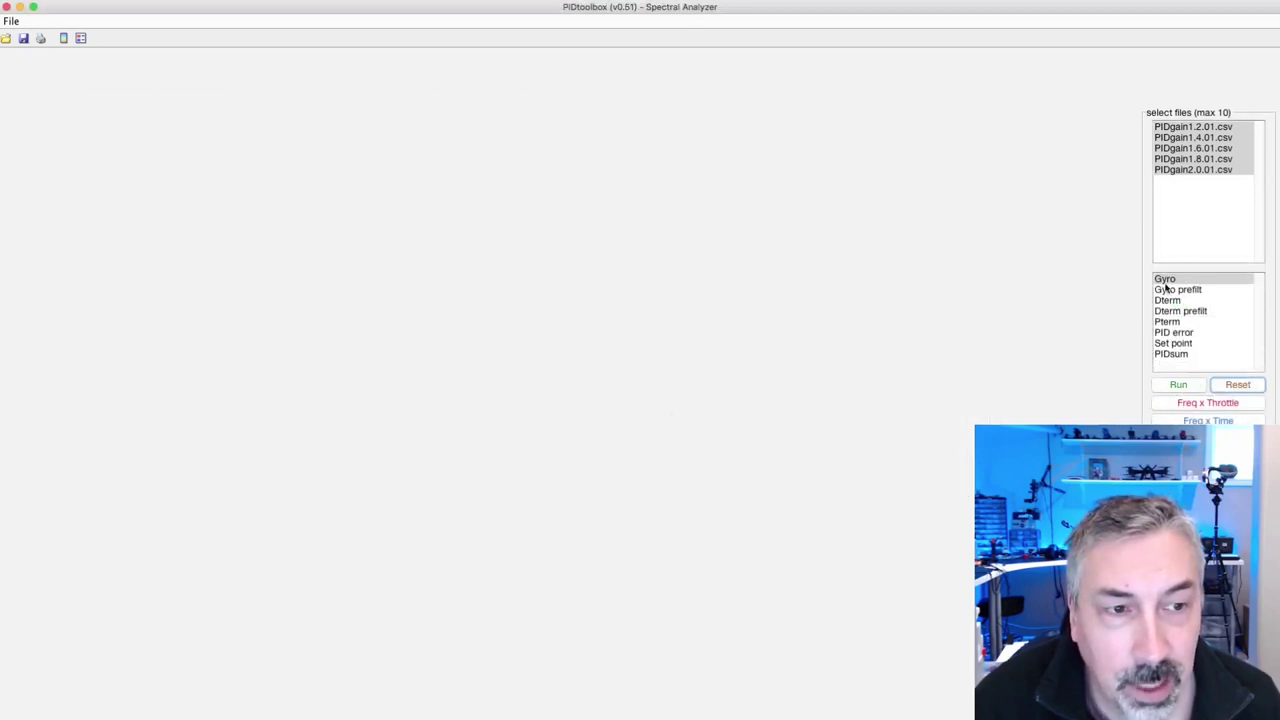
Run the Spectral Analyzer on the Gyro signal of the five PIDgain logs, and select Dterm as the signal.
click(1180, 386)
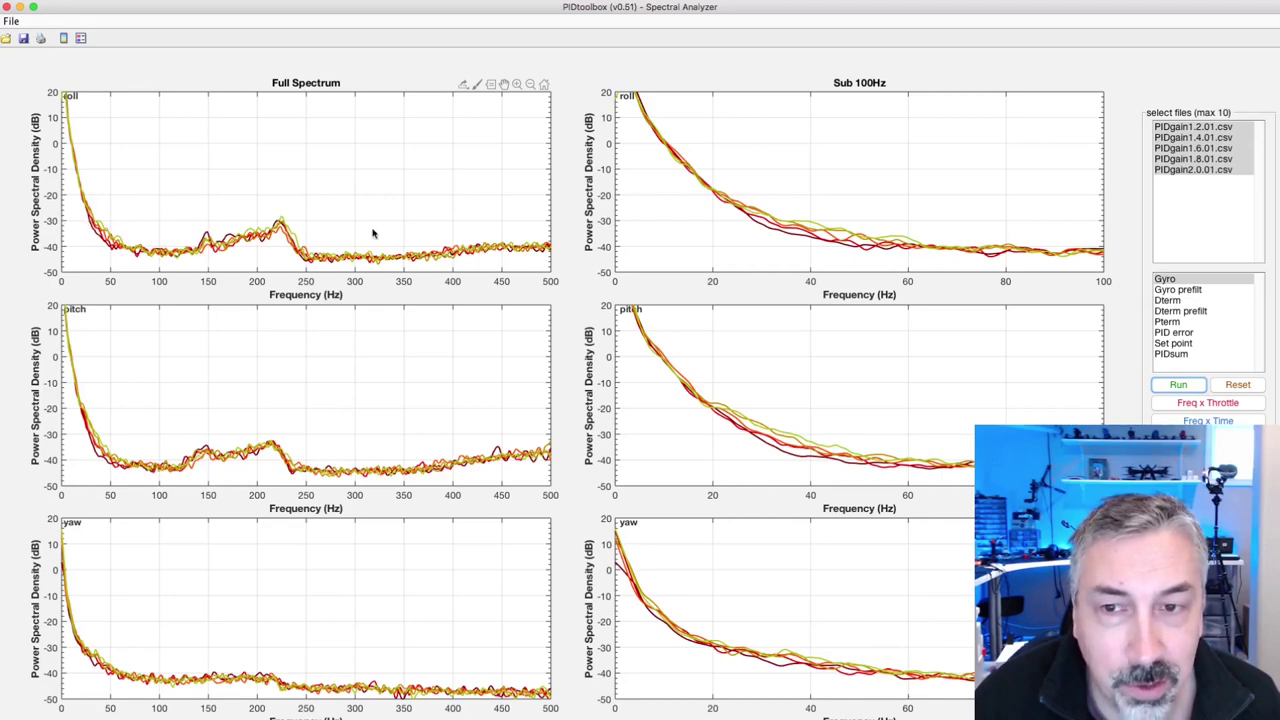
click(1195, 300)
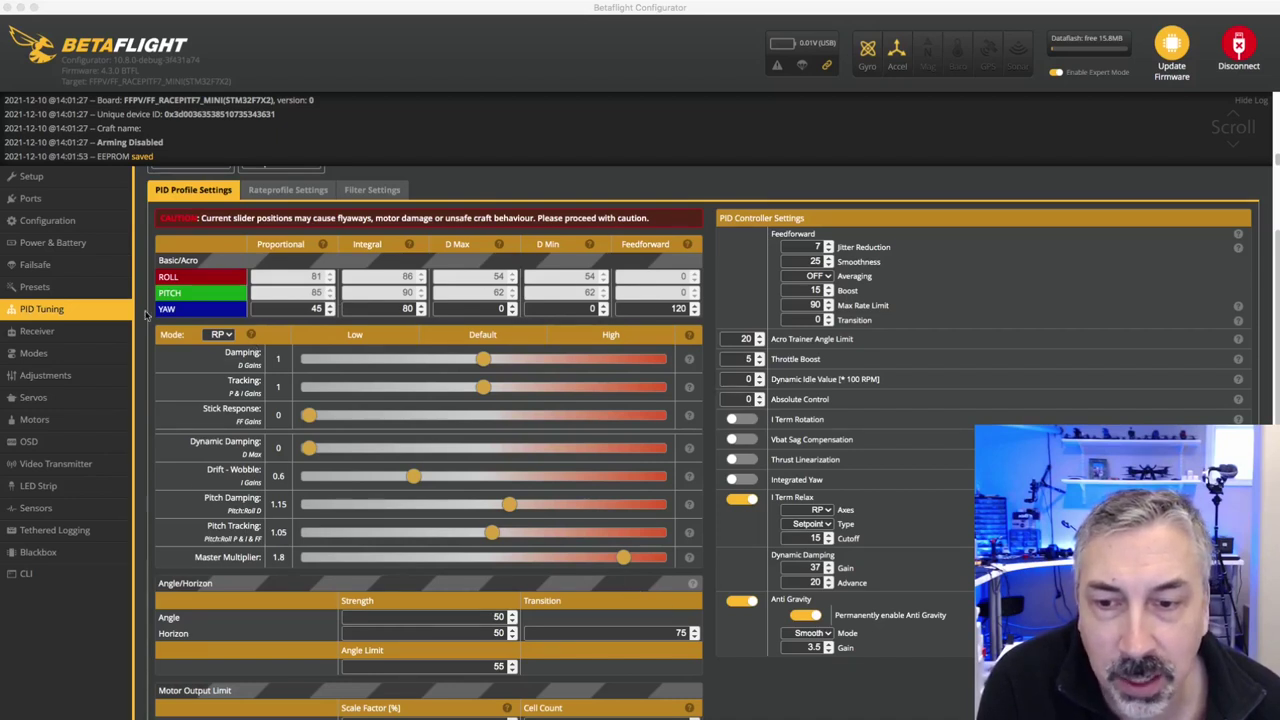
Switch to Betaflight Configurator, review the slider Mode options while keeping RP, and set Stick Response (FF Gains) to 1.
click(225, 335)
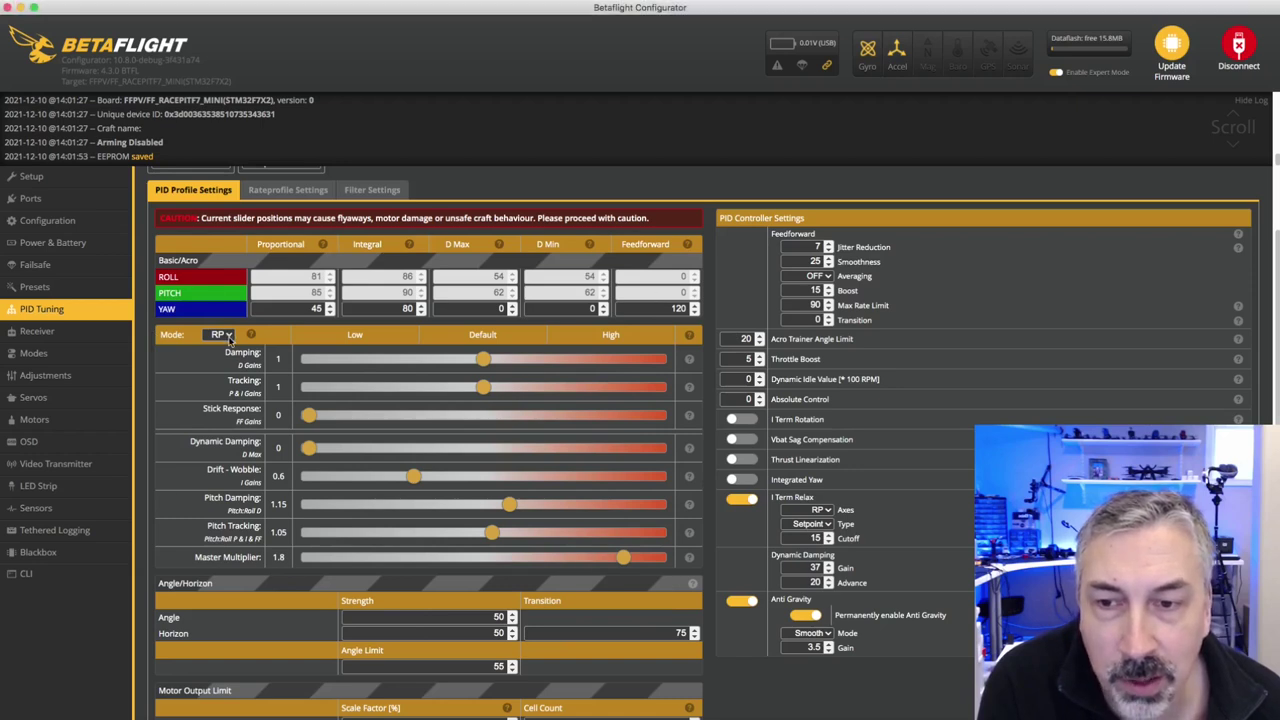
click(228, 338)
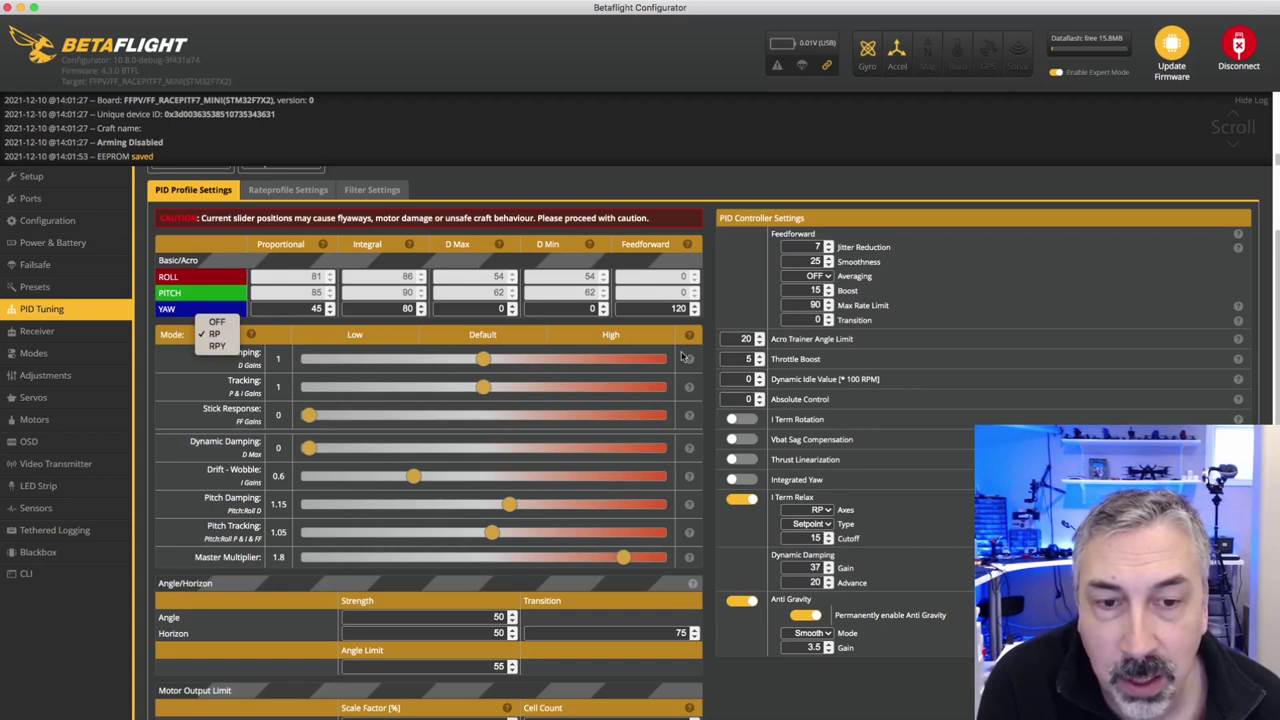
click(312, 302)
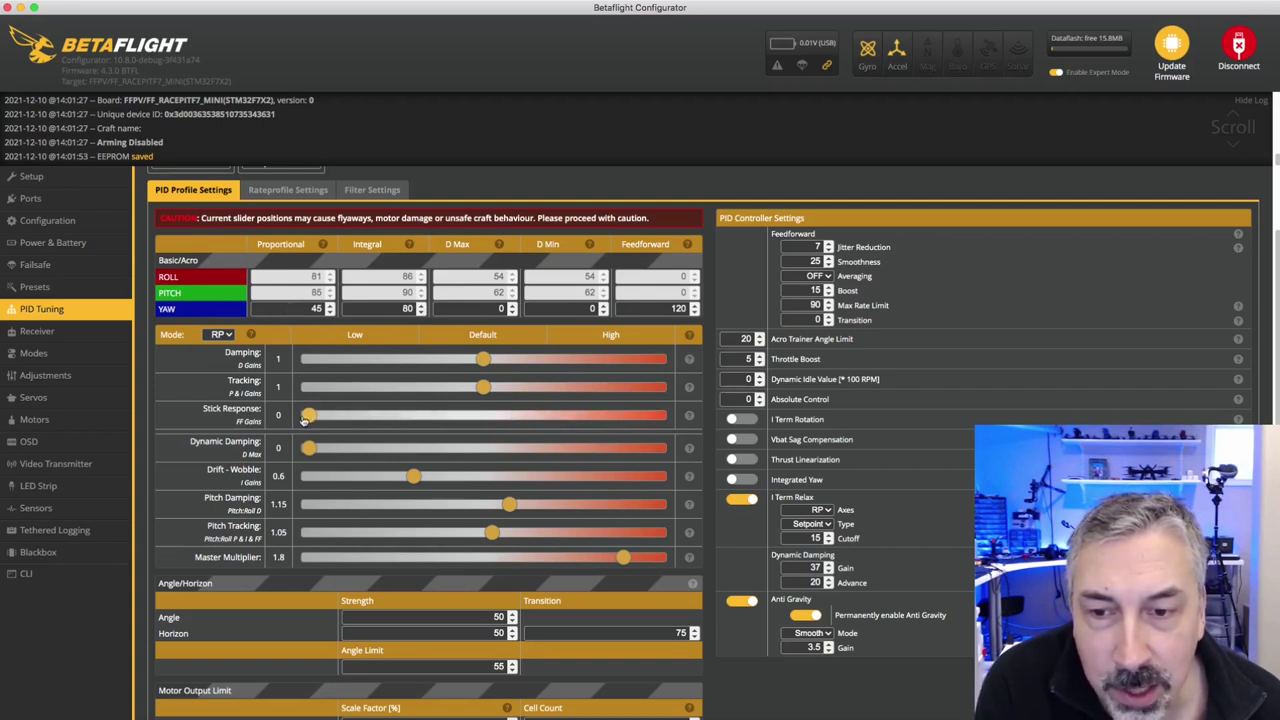
drag(309, 416, 483, 427)
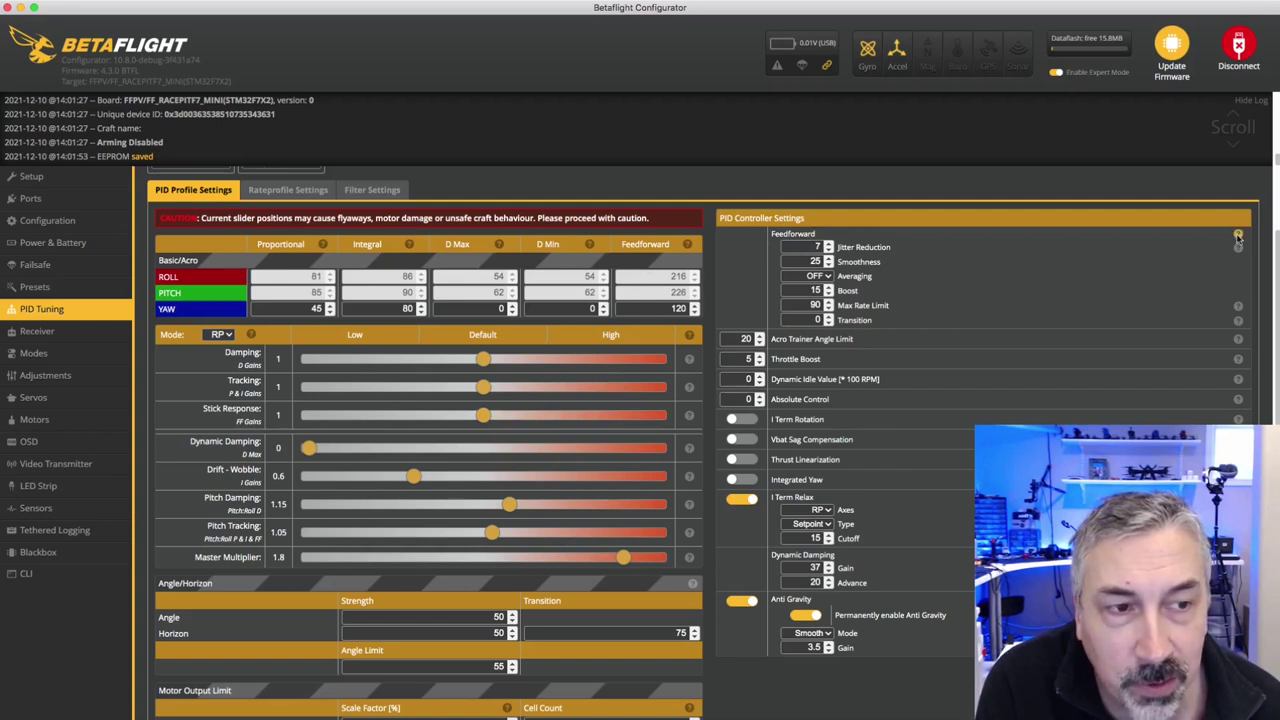
mouse_move(1239, 248)
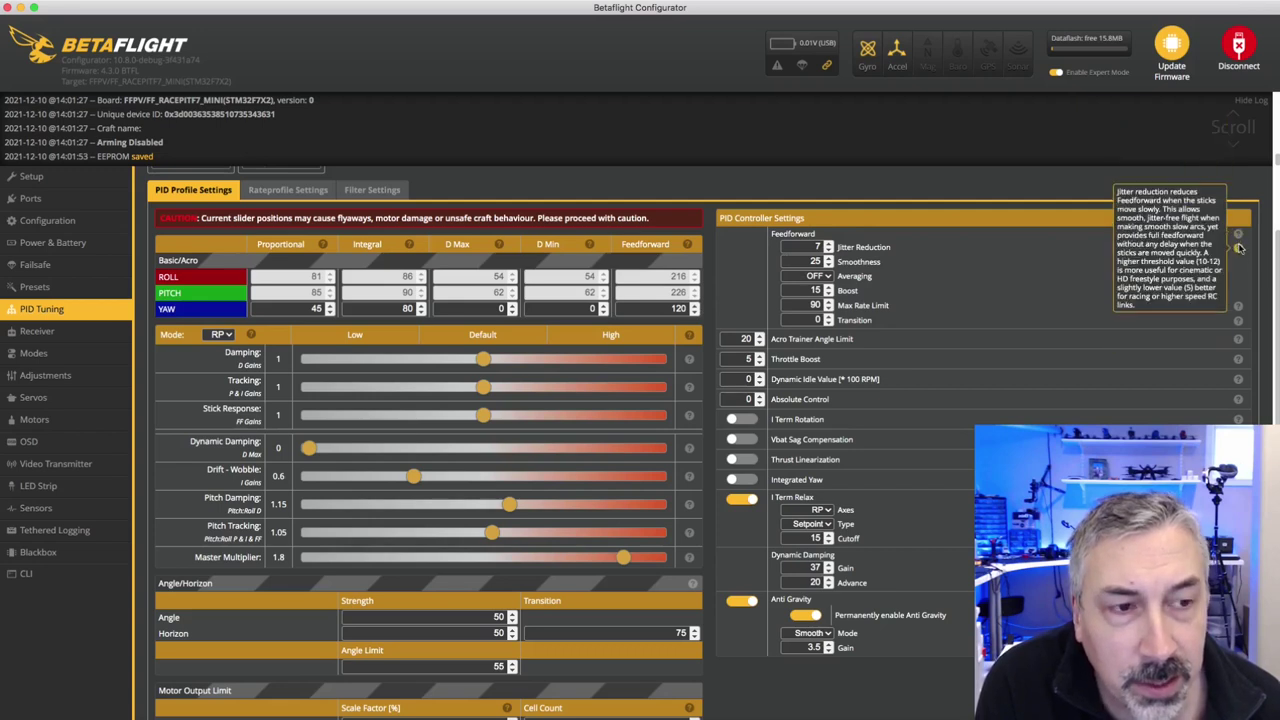